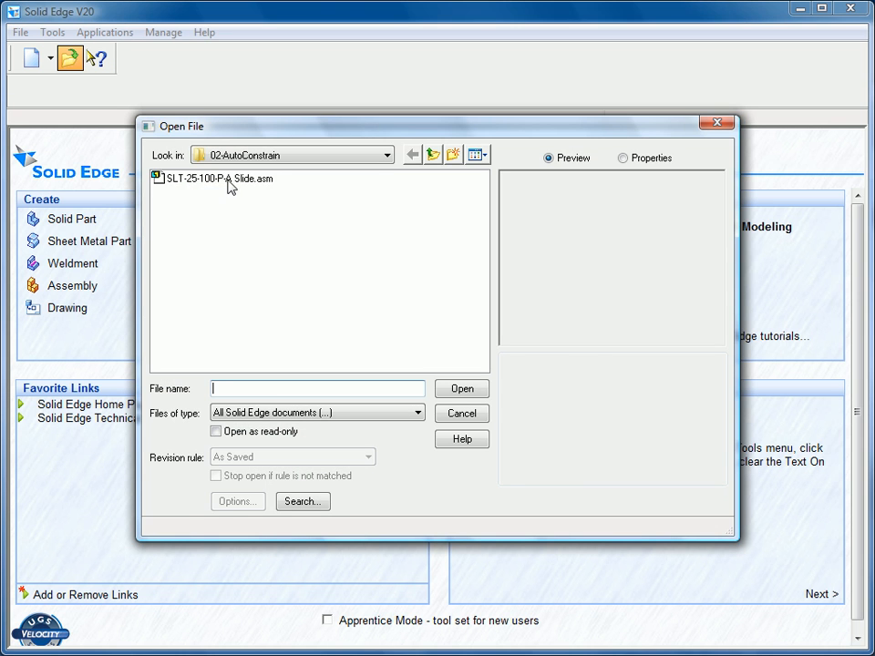
- Open the assembly SLT-25-100-P-A Slide.asm and inspect the existing relationships of the two piston rods
left_click(230, 181)
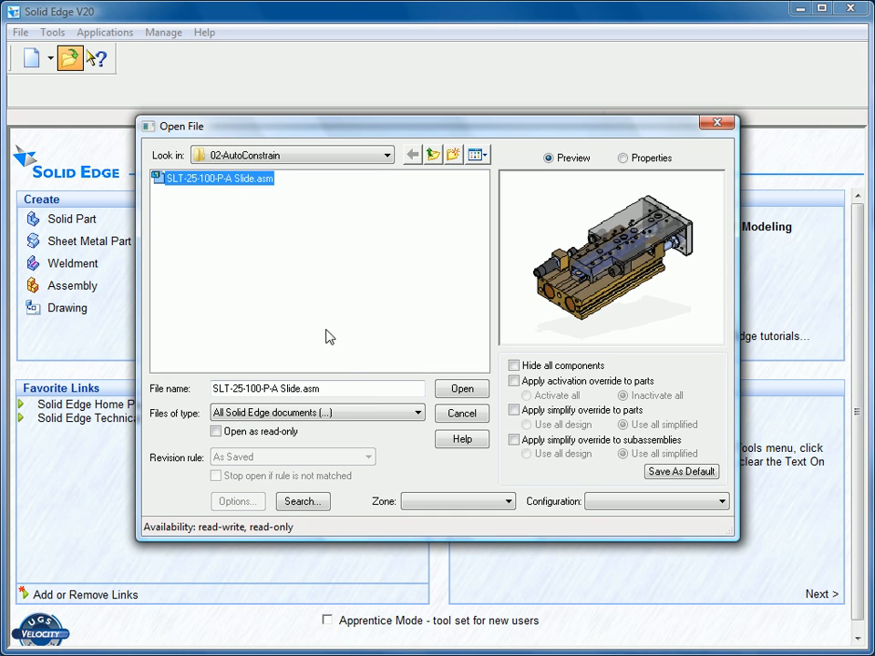
left_click(461, 390)
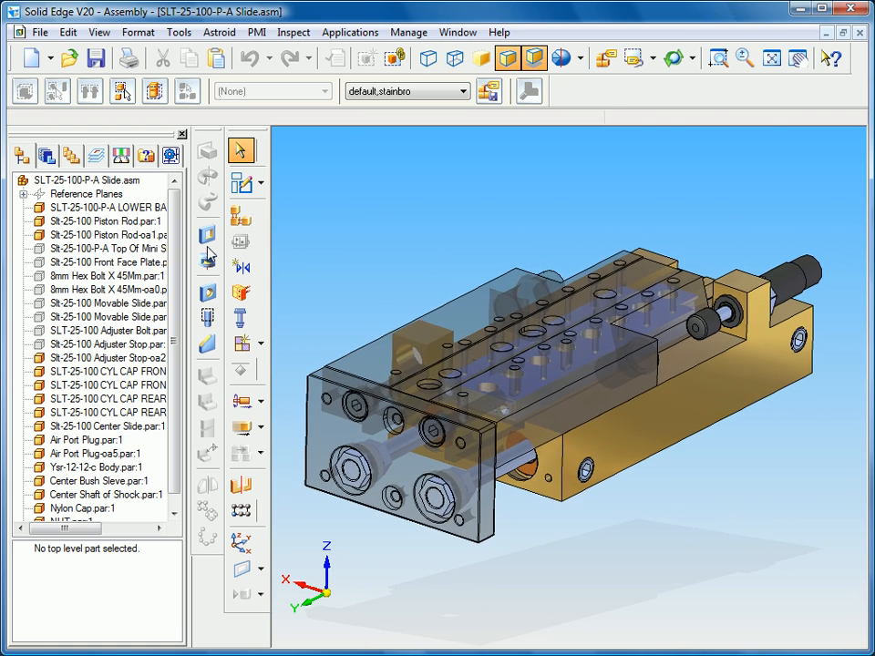
left_click(100, 222)
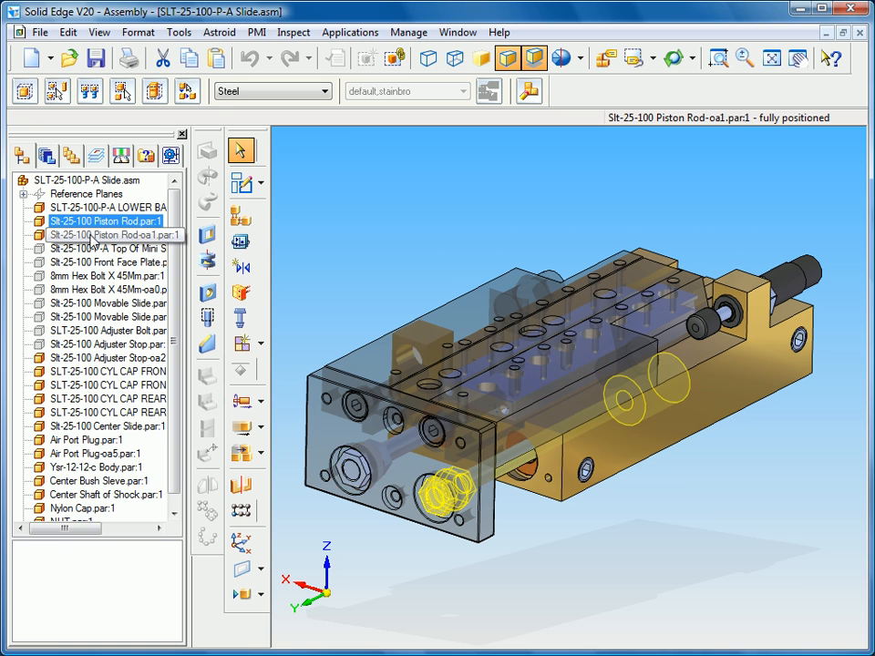
left_click(95, 236)
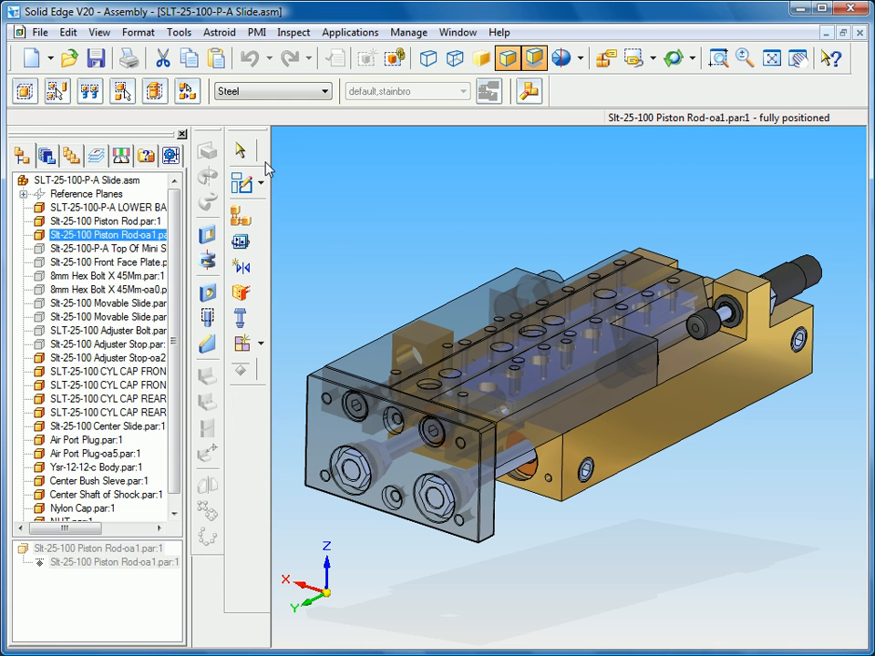
left_click(318, 193)
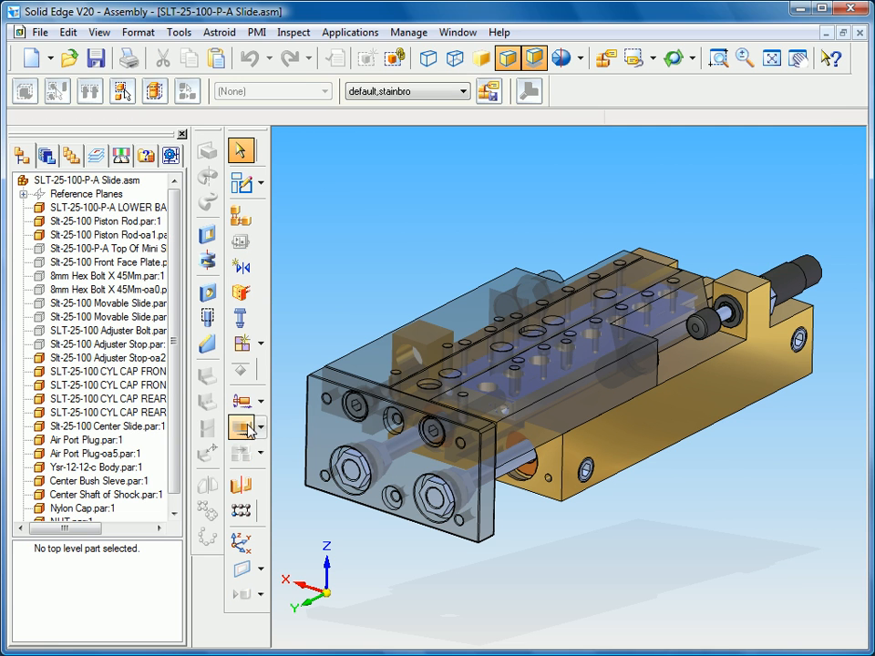
- Allow grounded components to be located, try moving the top slide about 12 mm along its Y axis, and reset the move
left_click(242, 429)
left_click(265, 228)
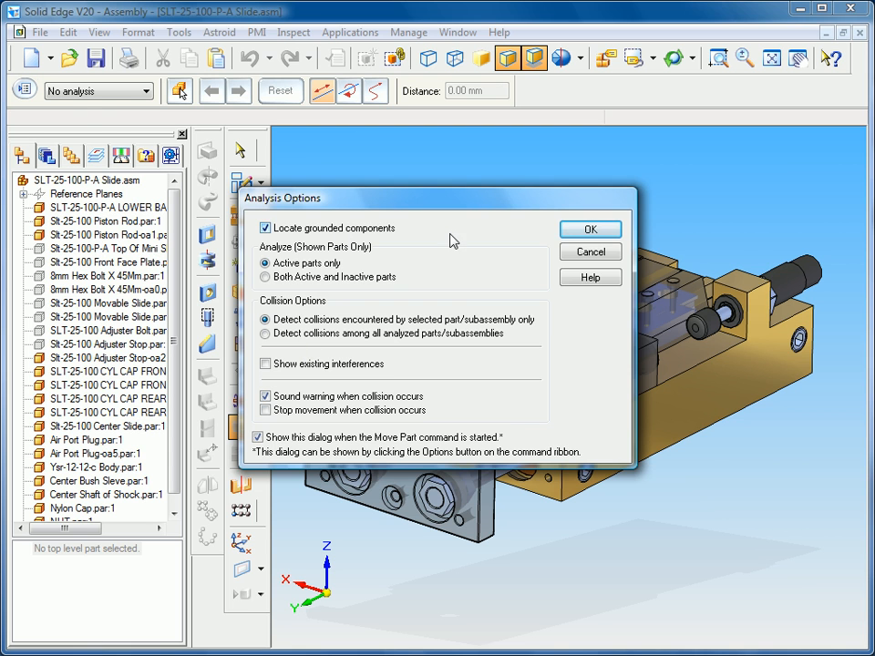
left_click(590, 230)
left_click(474, 305)
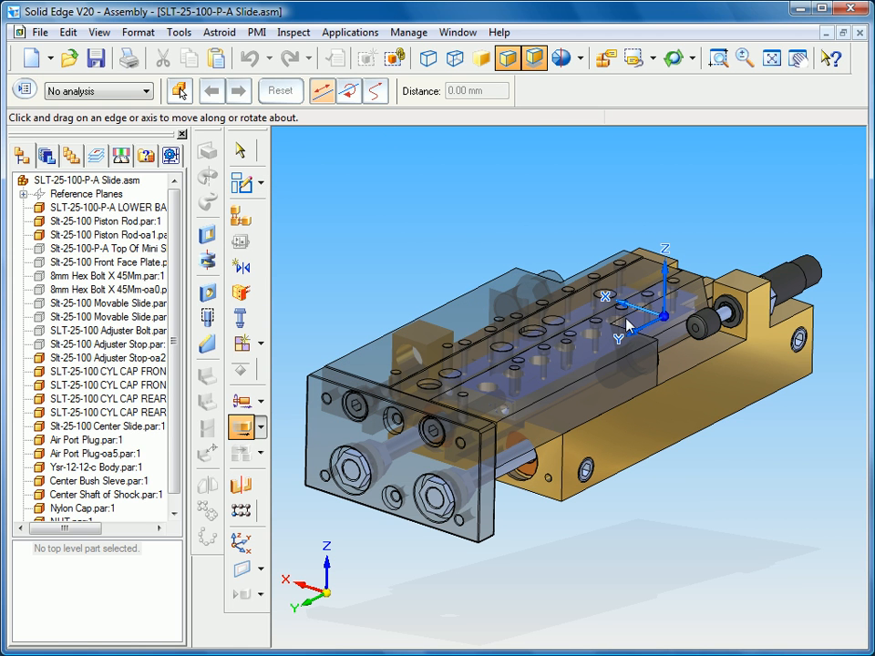
left_click_drag(640, 328, 638, 300)
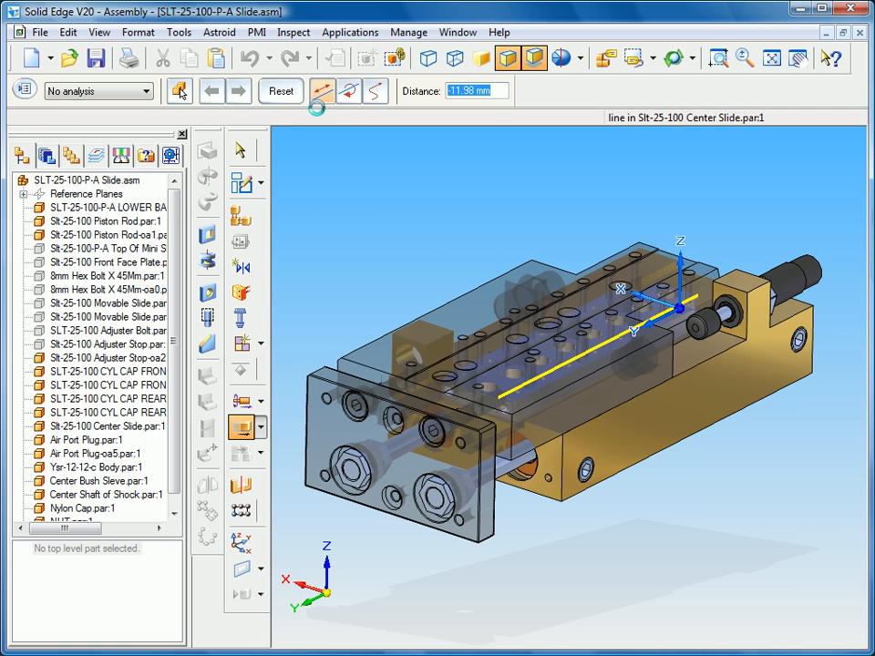
left_click(286, 95)
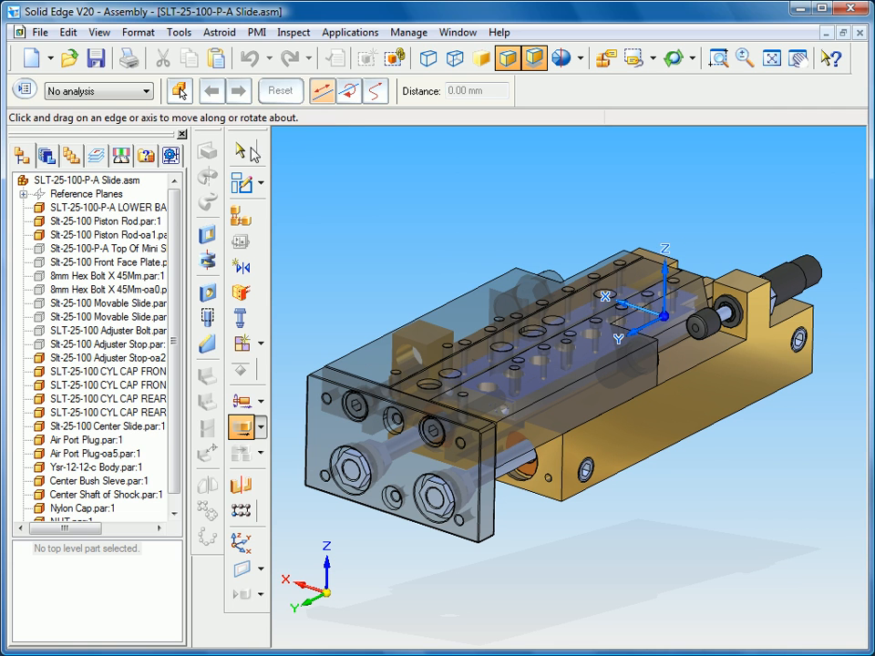
key("Escape")
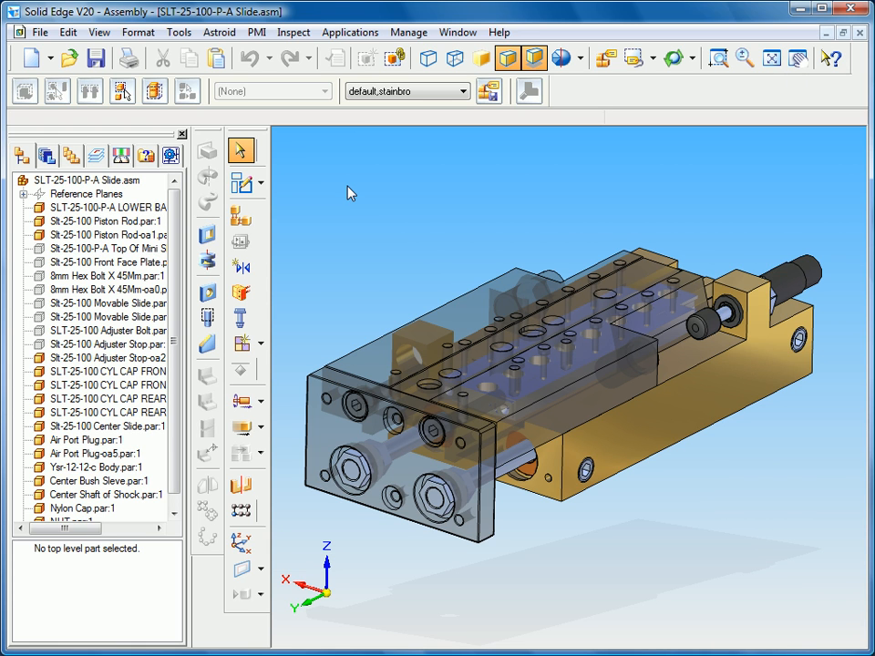
- Use the Relationship Assistant, checking set 1 against itself, to remove the grounded relationships from all parts of the assembly
left_click(241, 266)
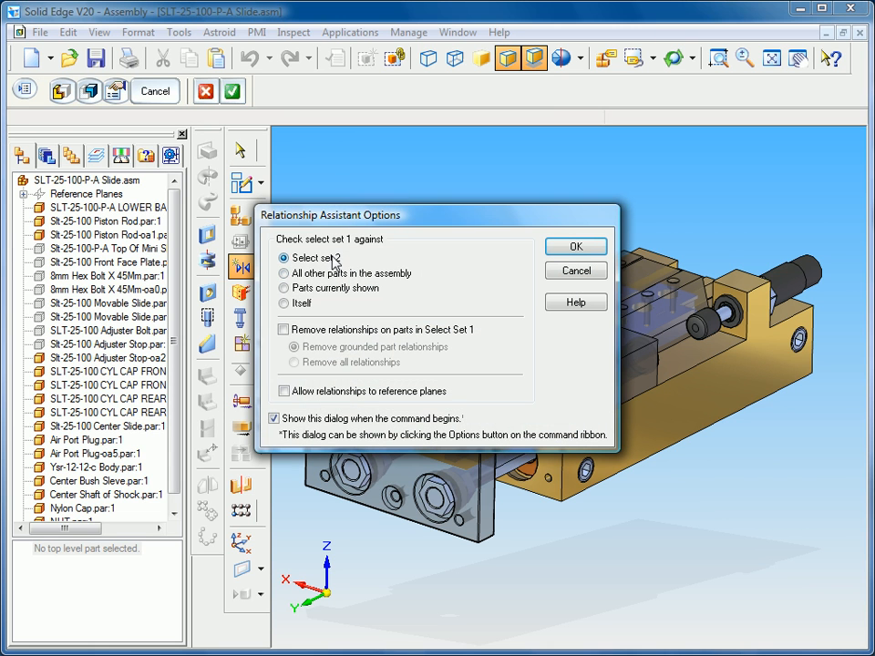
left_click(286, 303)
left_click(283, 329)
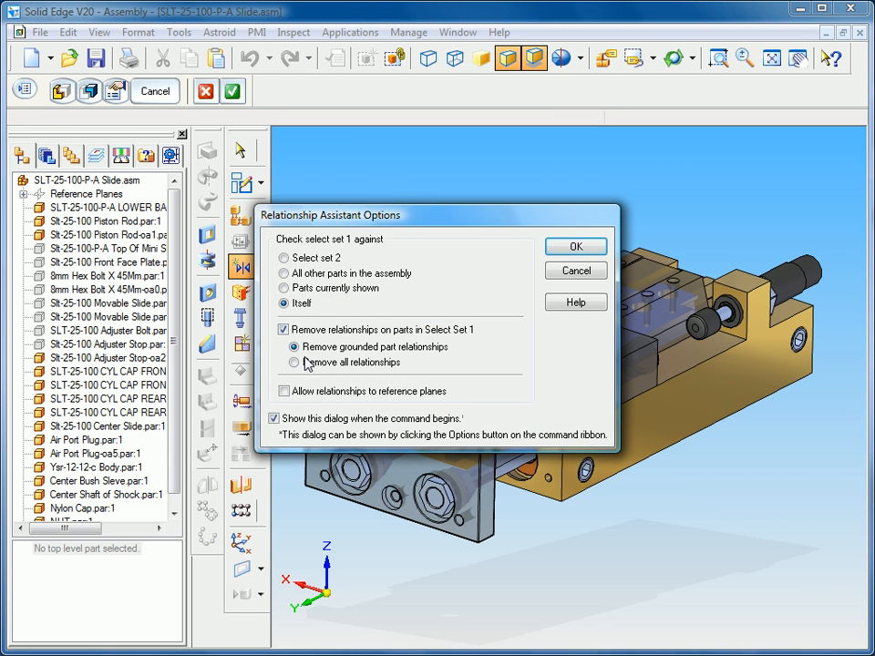
left_click(576, 248)
left_click_drag(281, 203, 841, 569)
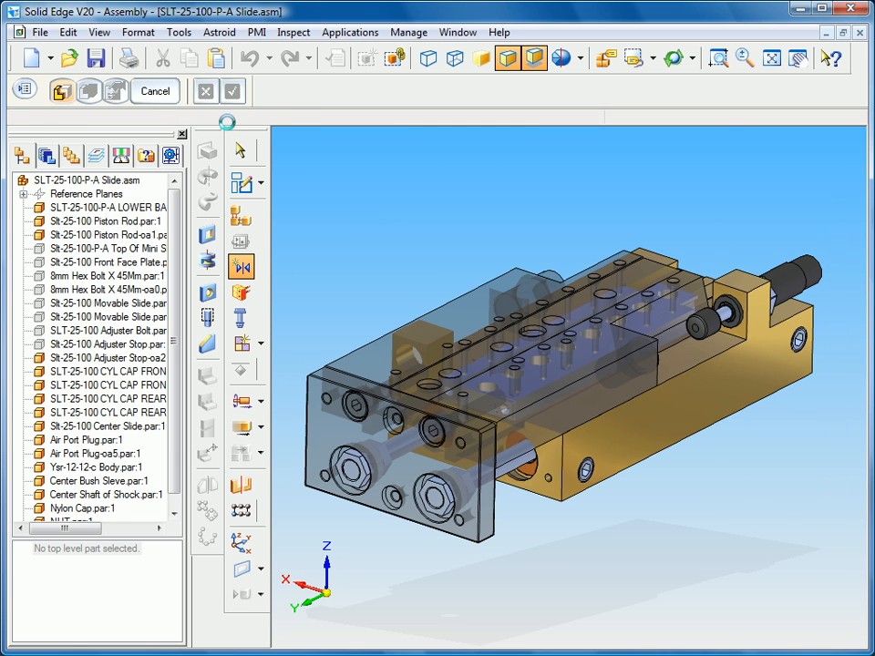
left_click(232, 90)
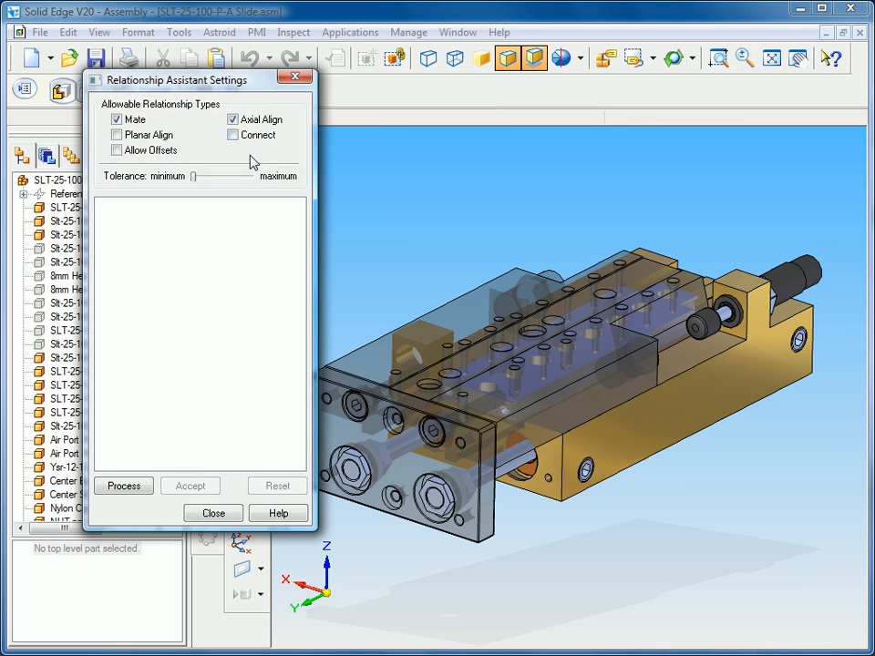
left_click(219, 516)
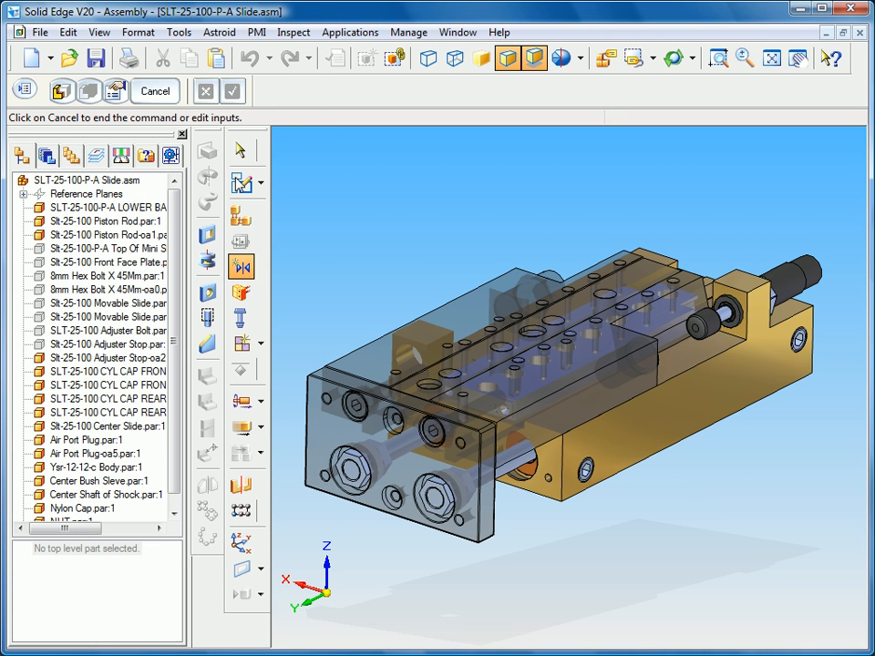
left_click(239, 149)
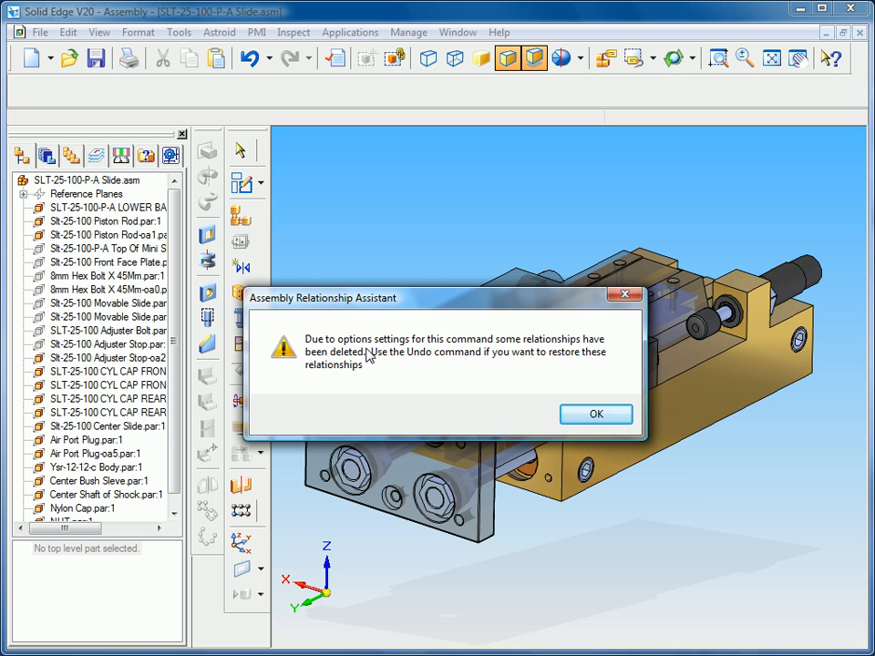
left_click(594, 415)
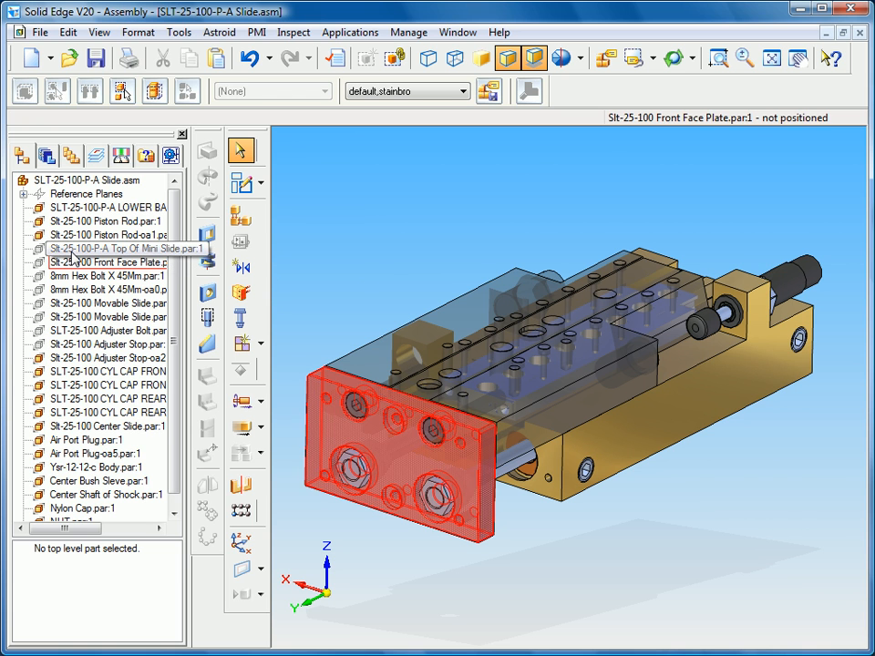
- Hide all components from the Top Of Mini Slide through the first Adjuster Stop
left_click(72, 253)
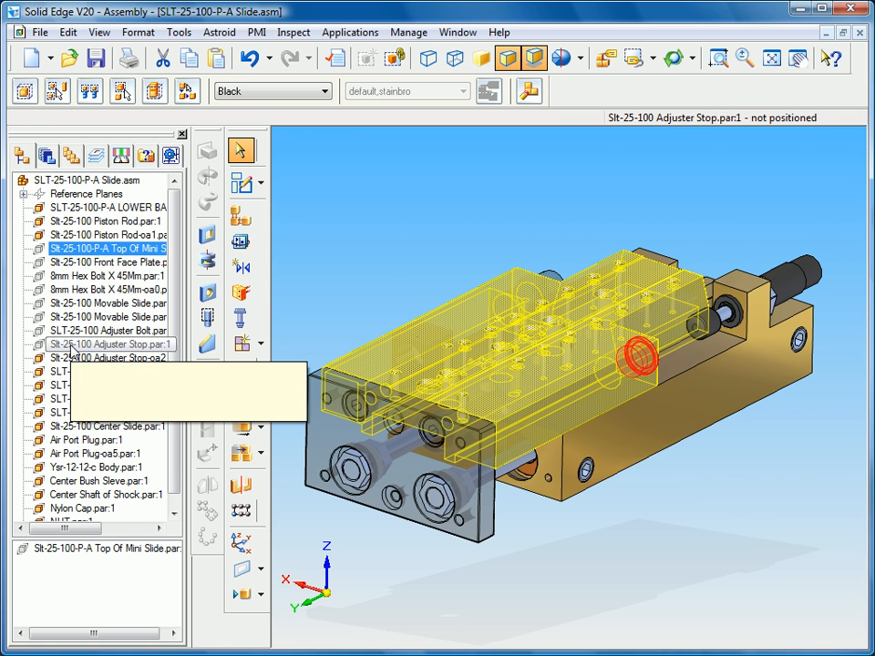
left_click(71, 346, "shift")
right_click(71, 346)
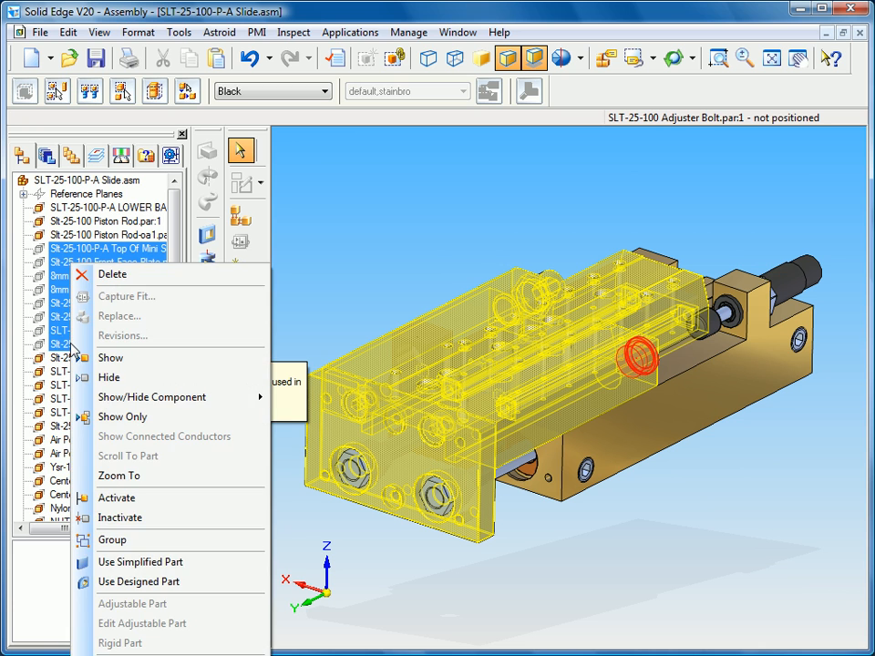
left_click(110, 377)
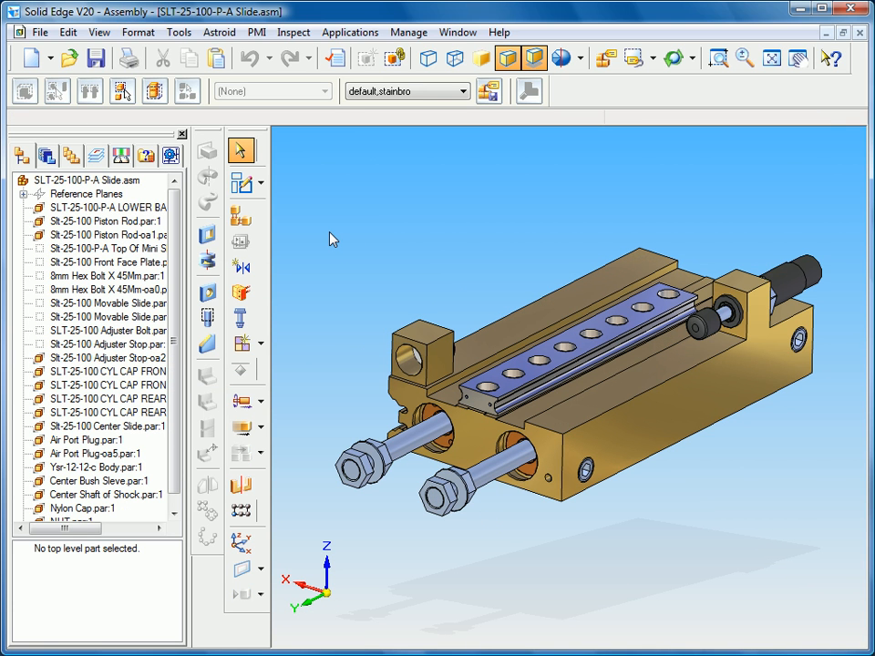
- Set the Relationship Assistant to check against parts currently shown without removing relationships, and use the lower base as select set 1
left_click(243, 268)
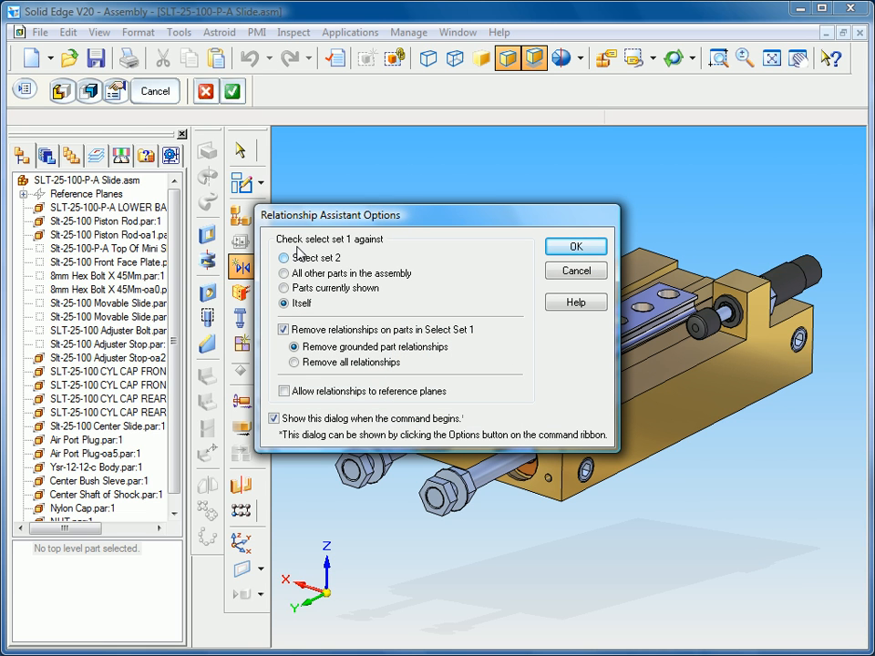
left_click(286, 290)
left_click(372, 331)
left_click(566, 248)
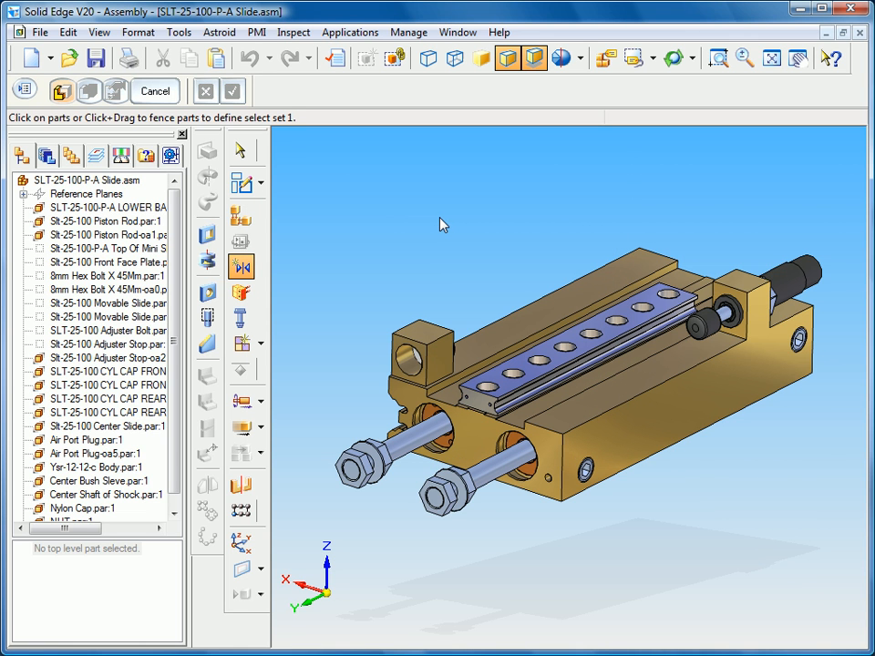
left_click(541, 316)
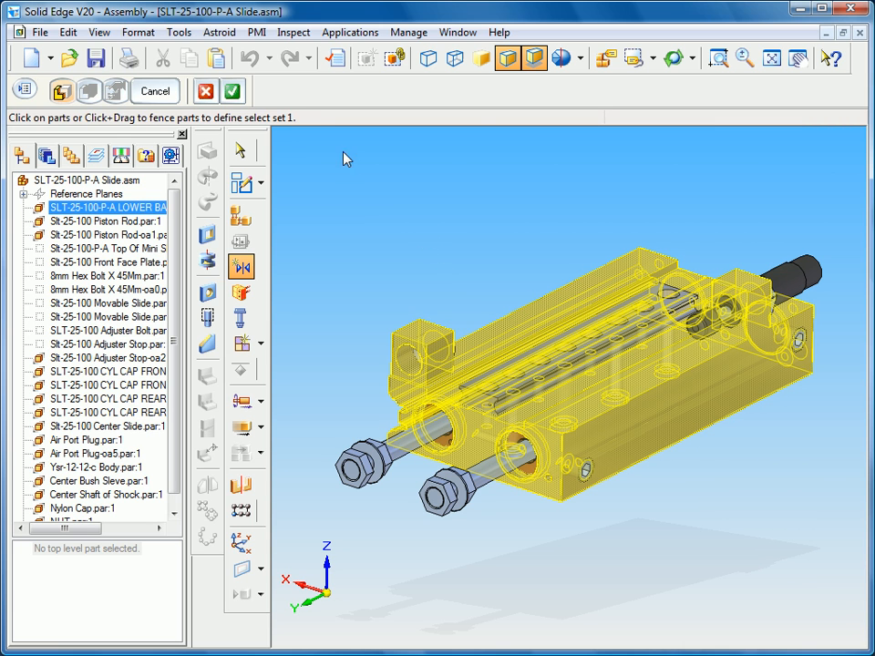
left_click(232, 91)
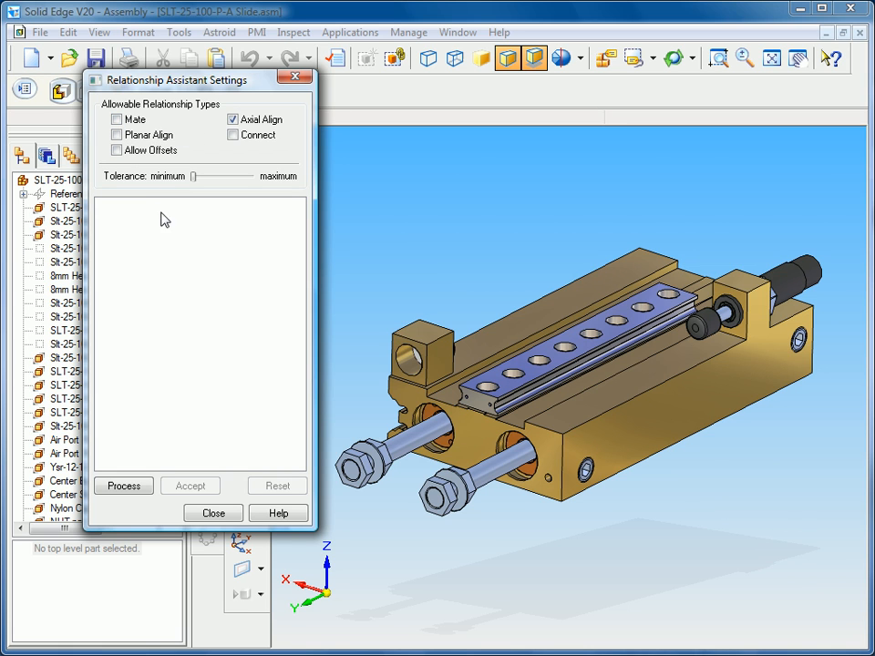
- Generate and accept axial-align relationships between the lower base and the shown parts, reviewing the proposed piston rod, adjuster stop and cylinder cap entries
left_click(127, 487)
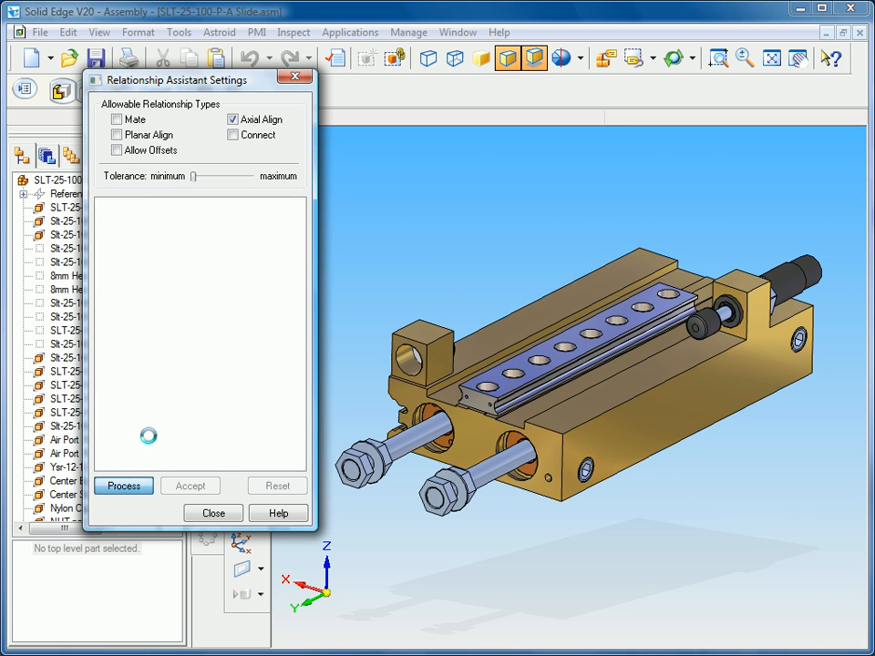
left_click_drag(301, 404, 299, 223)
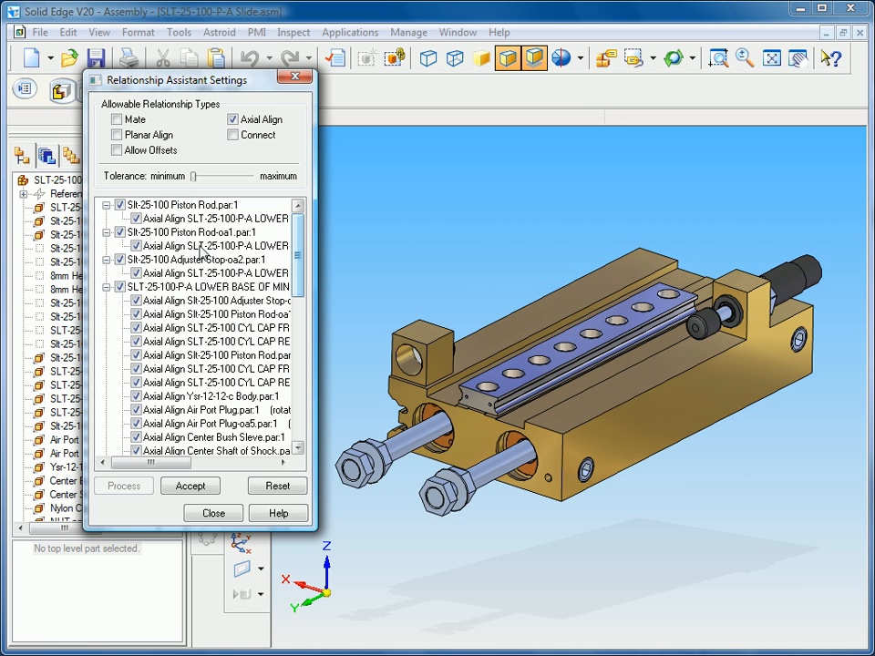
left_click(178, 221)
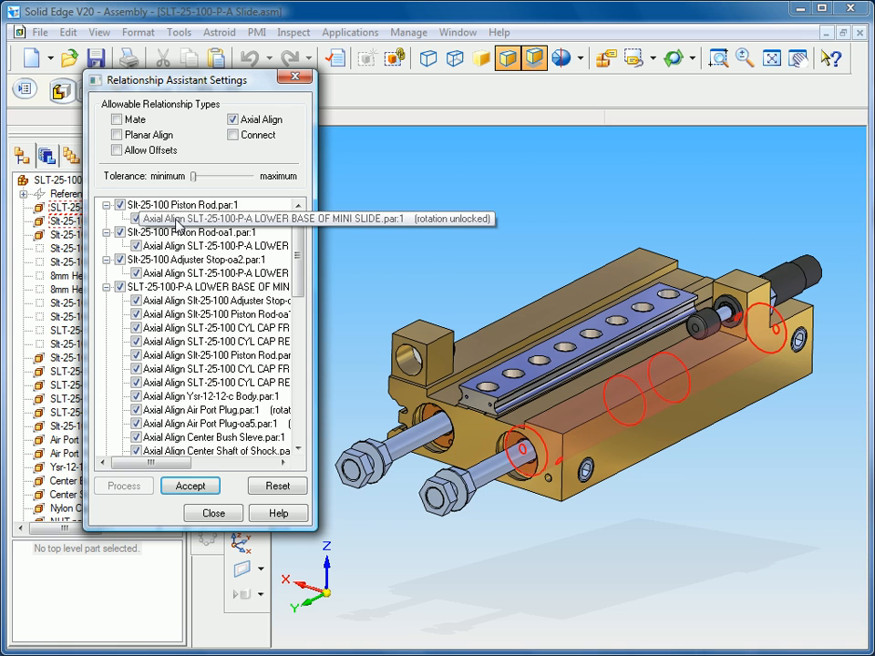
left_click(161, 208)
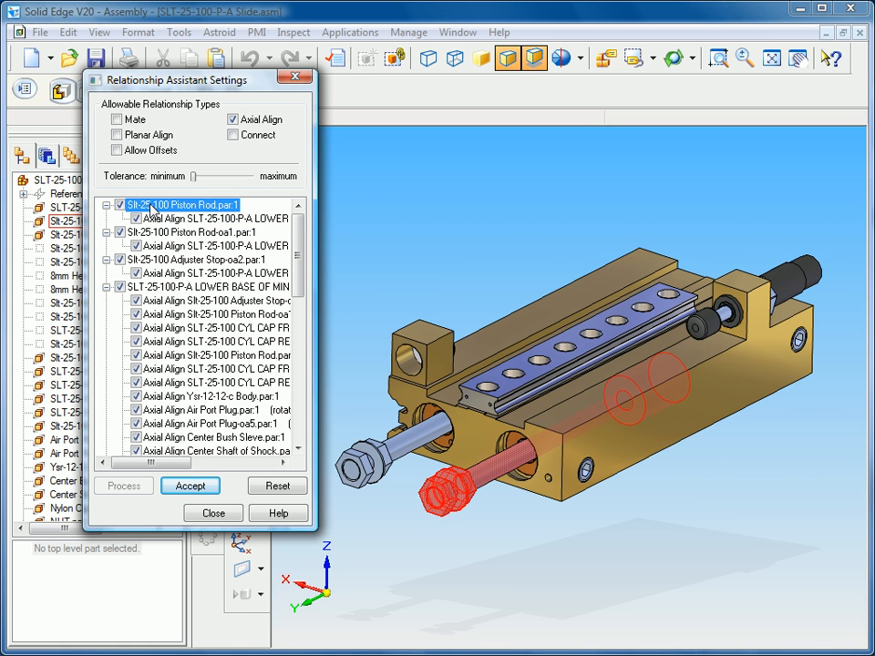
left_click(159, 233)
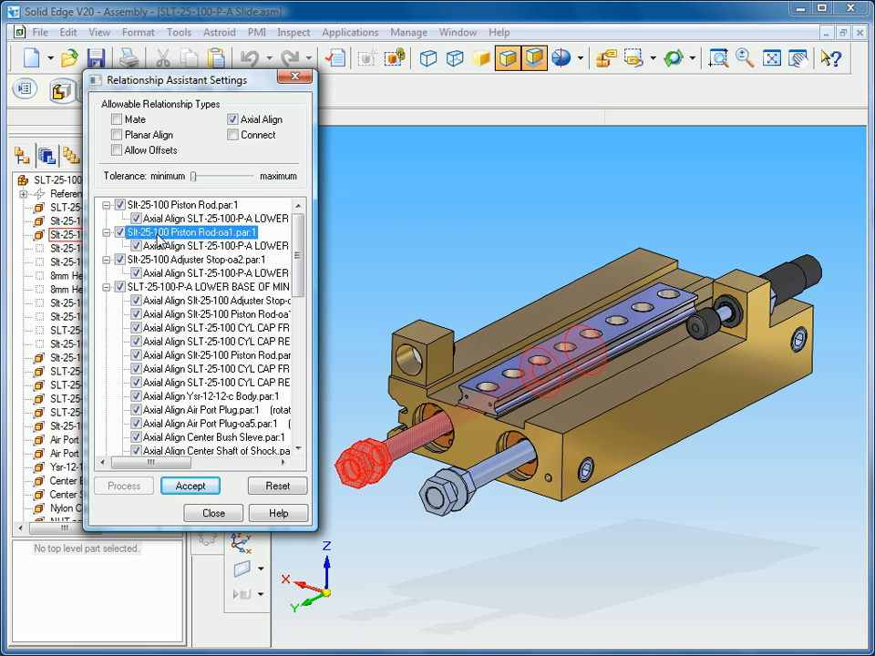
left_click(159, 246)
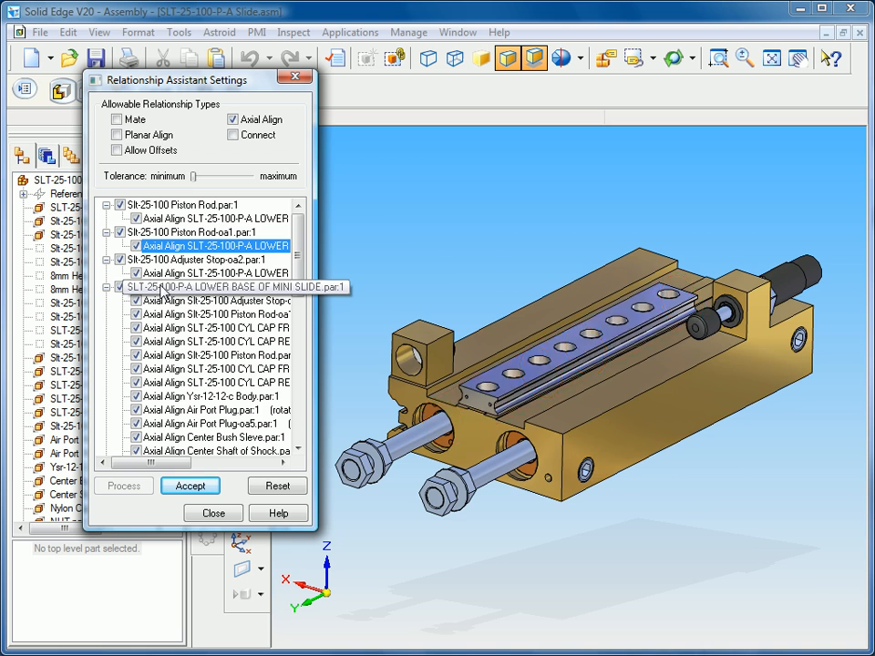
left_click(164, 290)
left_click(166, 302)
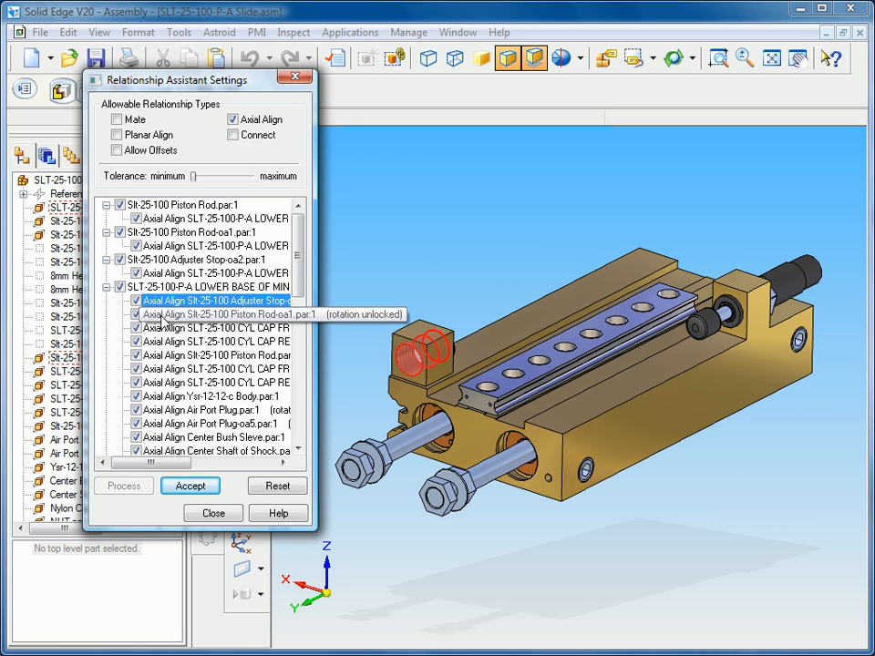
left_click(164, 314)
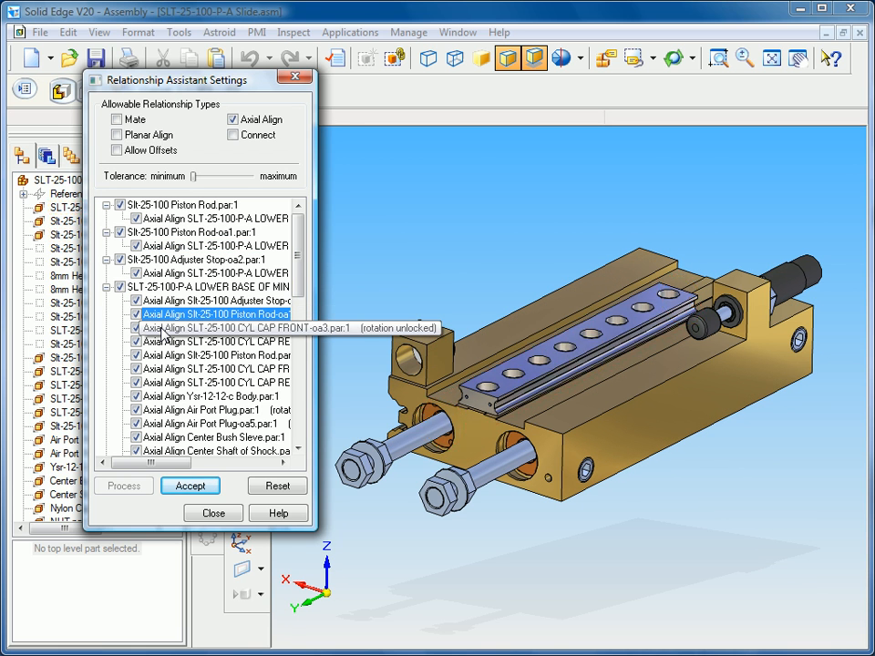
left_click(161, 328)
left_click(151, 341)
left_click(148, 355)
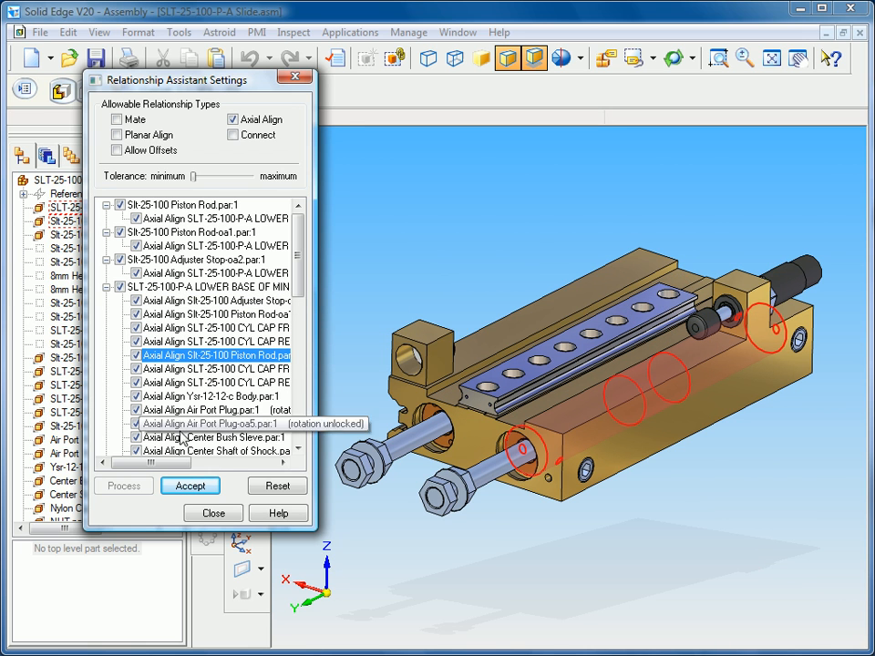
left_click(191, 488)
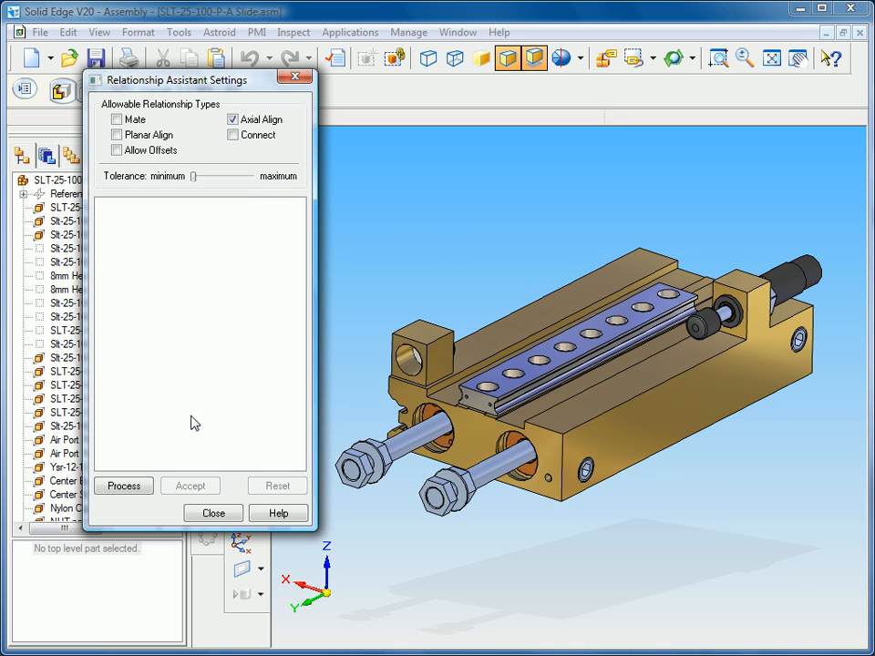
- Generate and accept mate and planar-align relationships for the lower base, reviewing the proposed adjuster stop and front cylinder cap entries
left_click(235, 120)
left_click(117, 120)
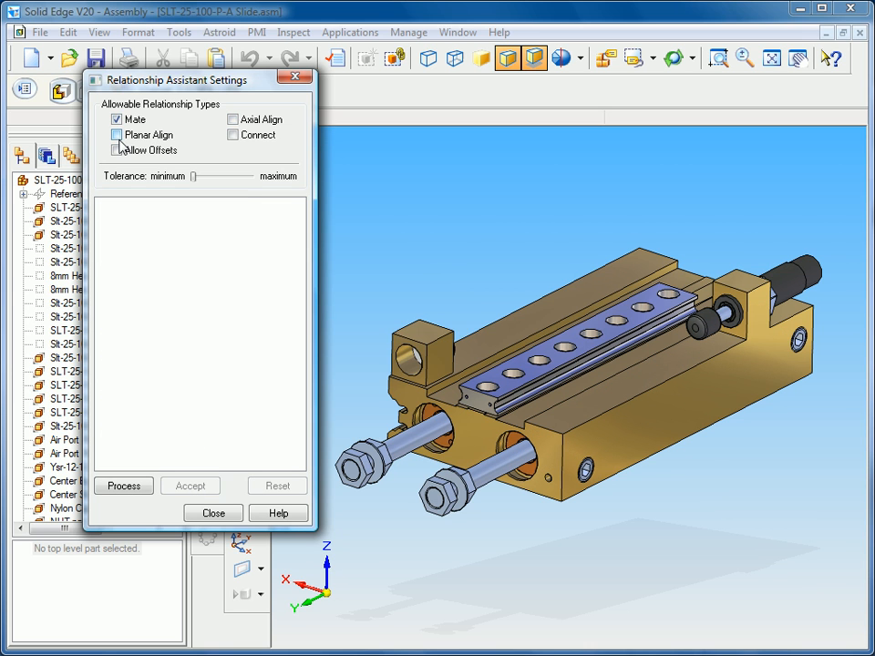
left_click(125, 487)
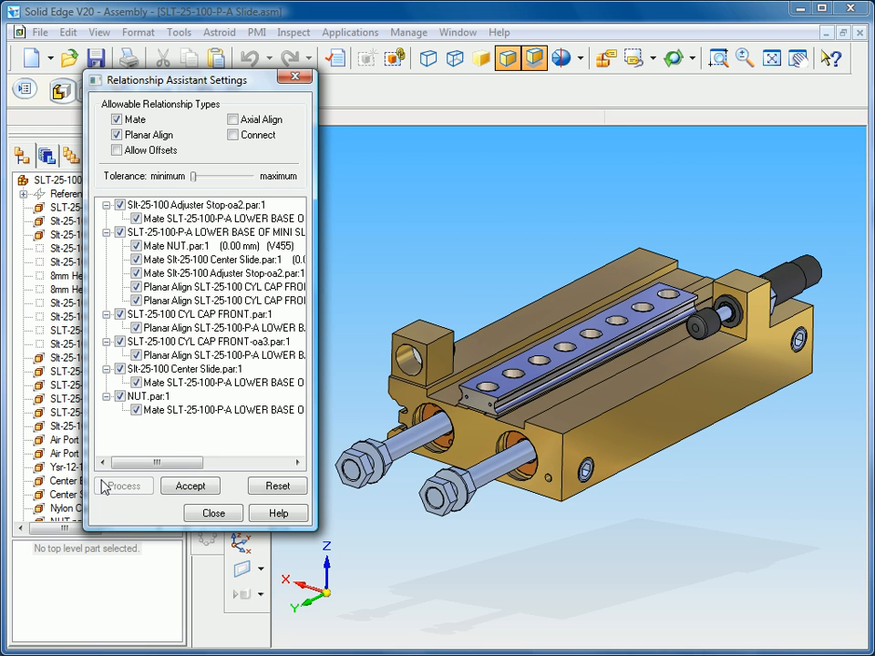
left_click(144, 219)
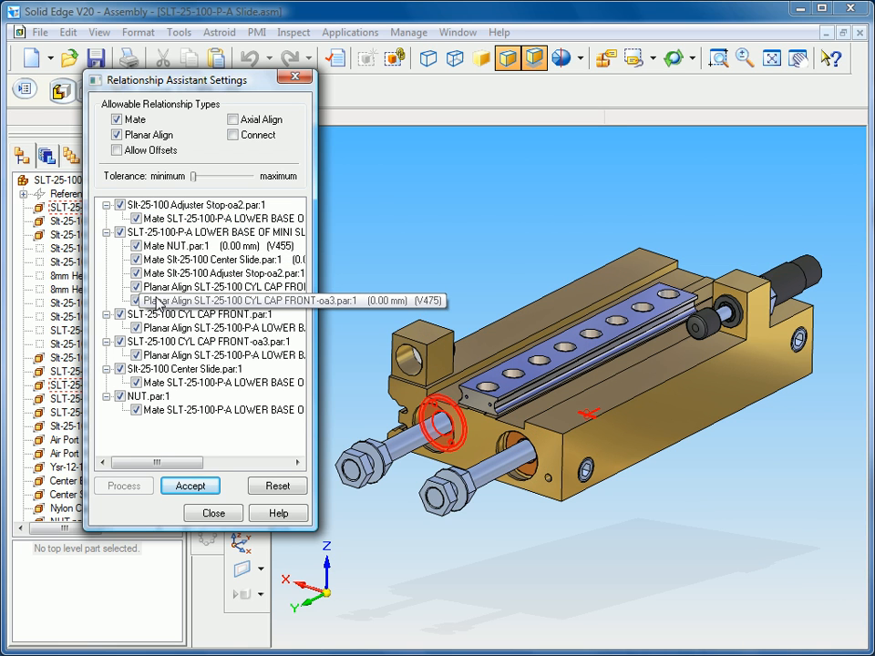
left_click(157, 301)
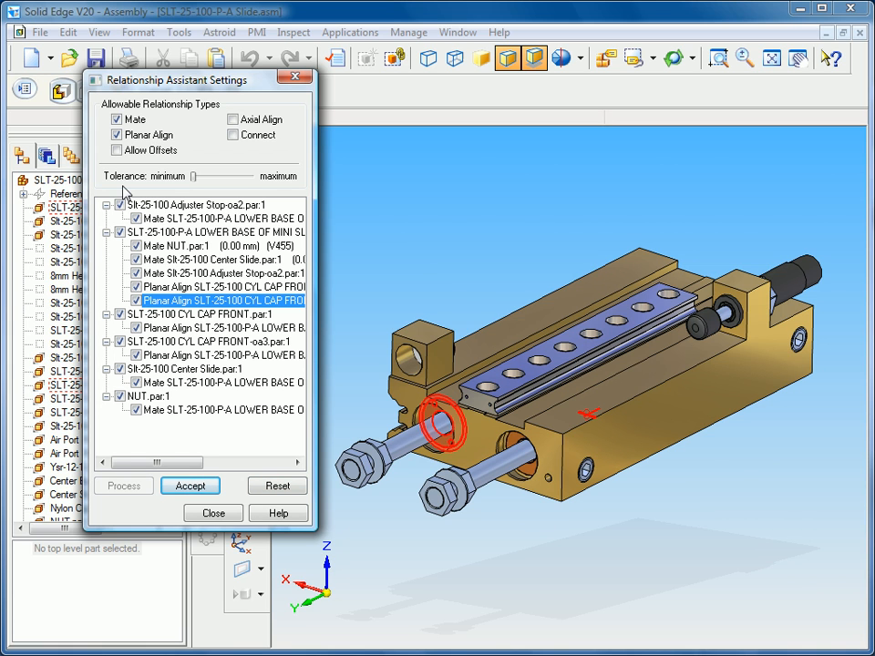
left_click(183, 491)
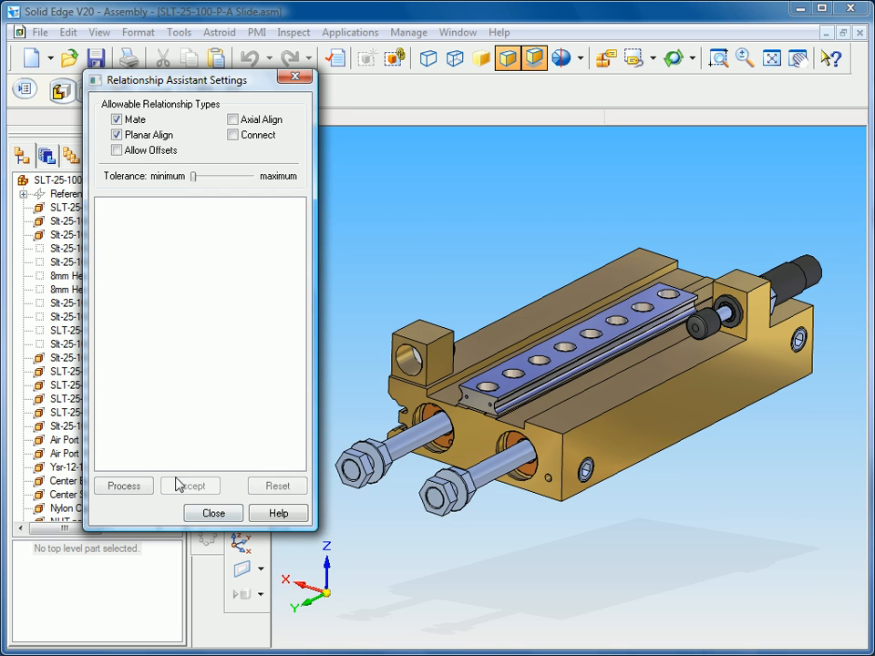
- Generate only planar-align relationships with offsets allowed for the lower base, and review the proposed Air Port Plug alignment
left_click(117, 150)
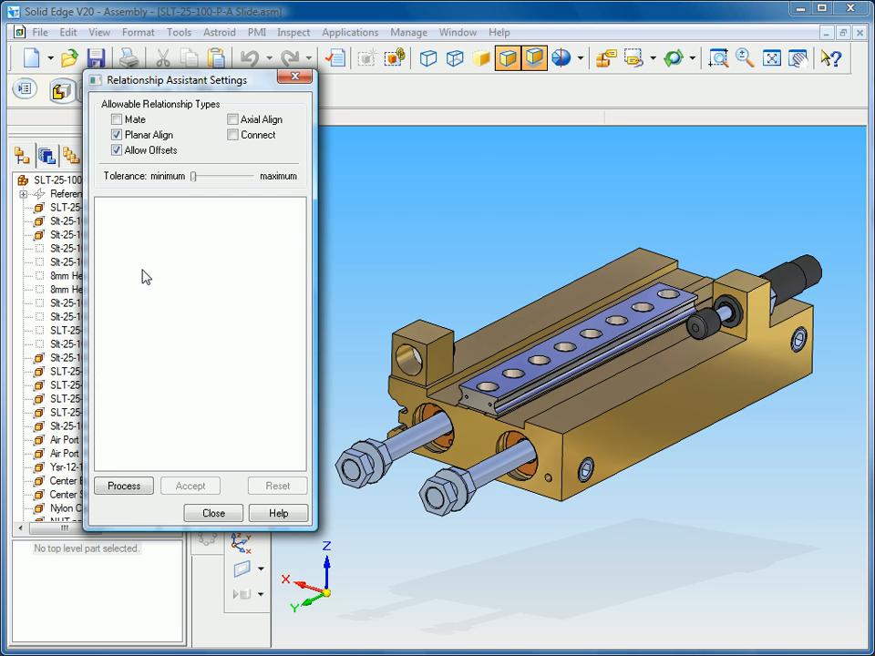
left_click(126, 485)
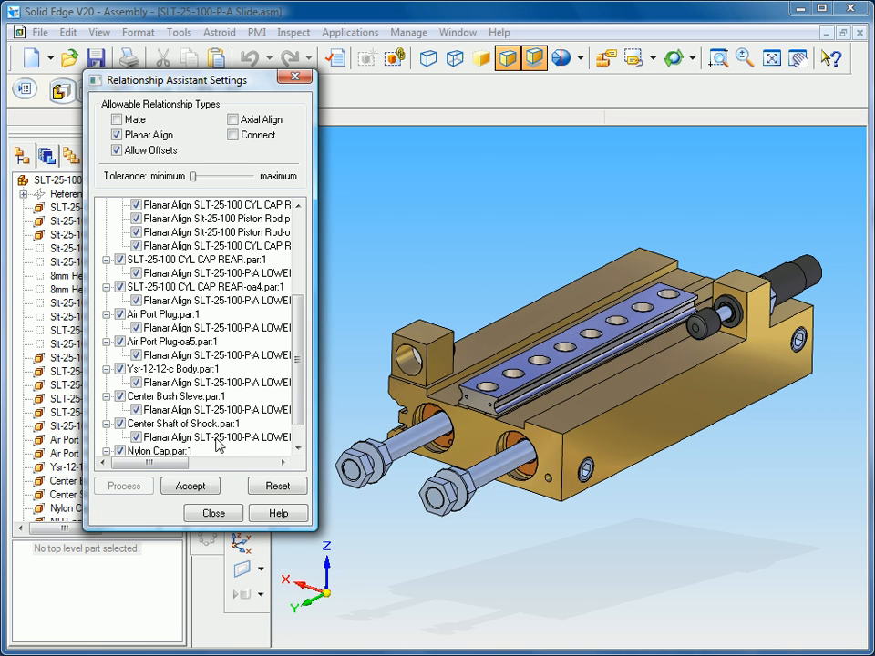
left_click_drag(300, 370, 299, 381)
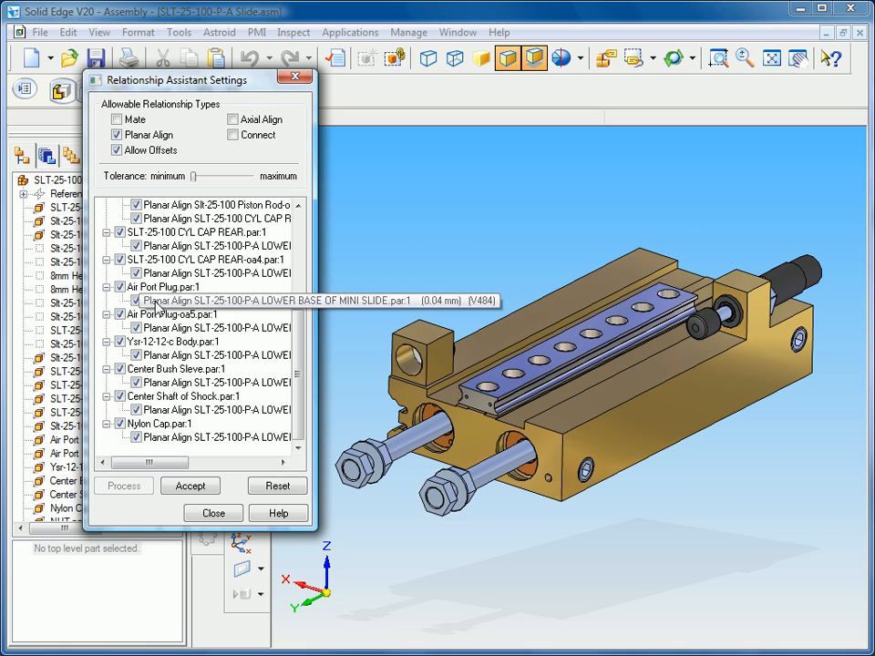
left_click(153, 290)
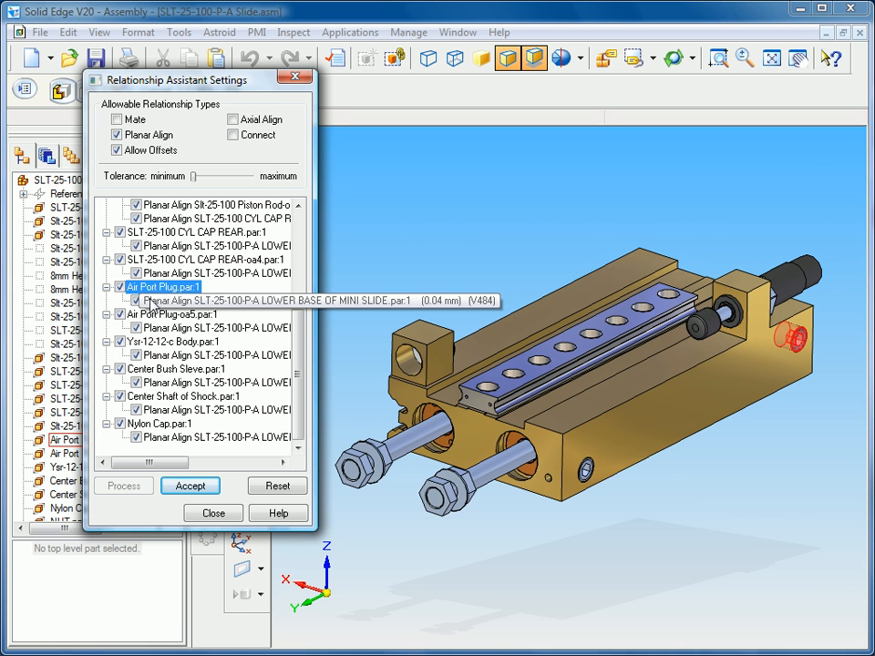
left_click(152, 302)
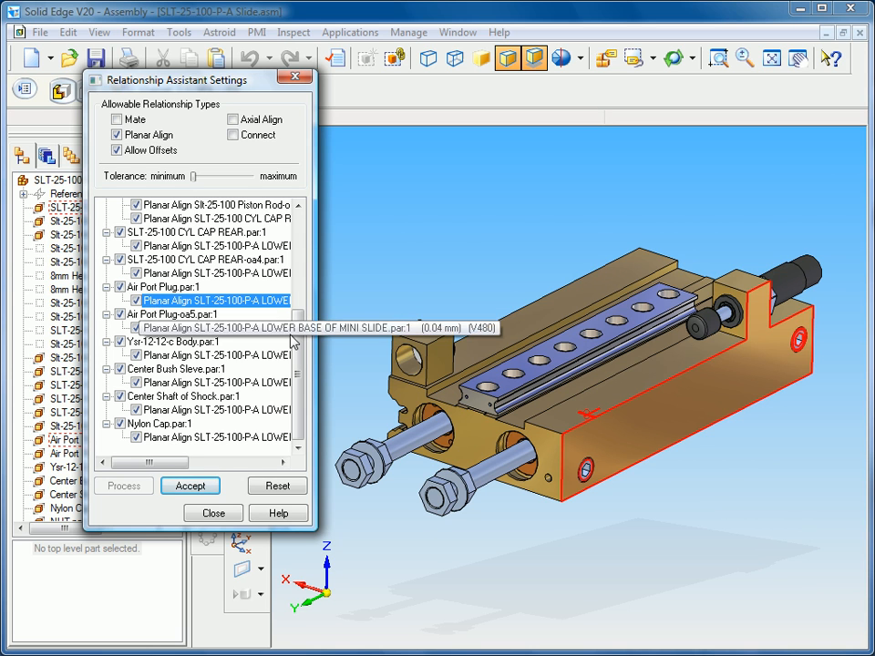
- Review the piston rod's proposed planar align, exclude it, and accept the remaining offset planar-align relationships for the lower base
scroll(289, 255, "up", 4)
scroll(289, 254, "up", 1)
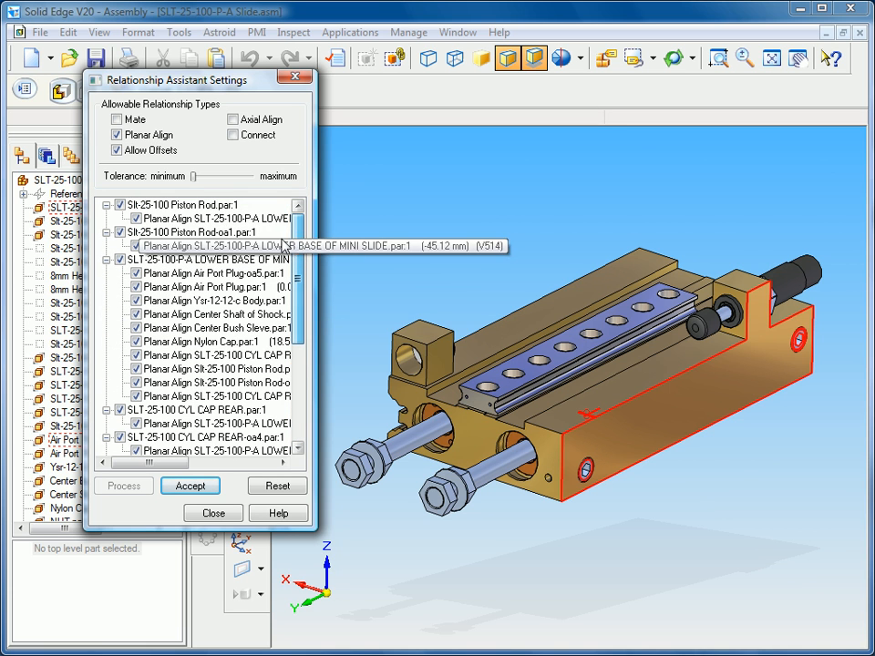
left_click(192, 206)
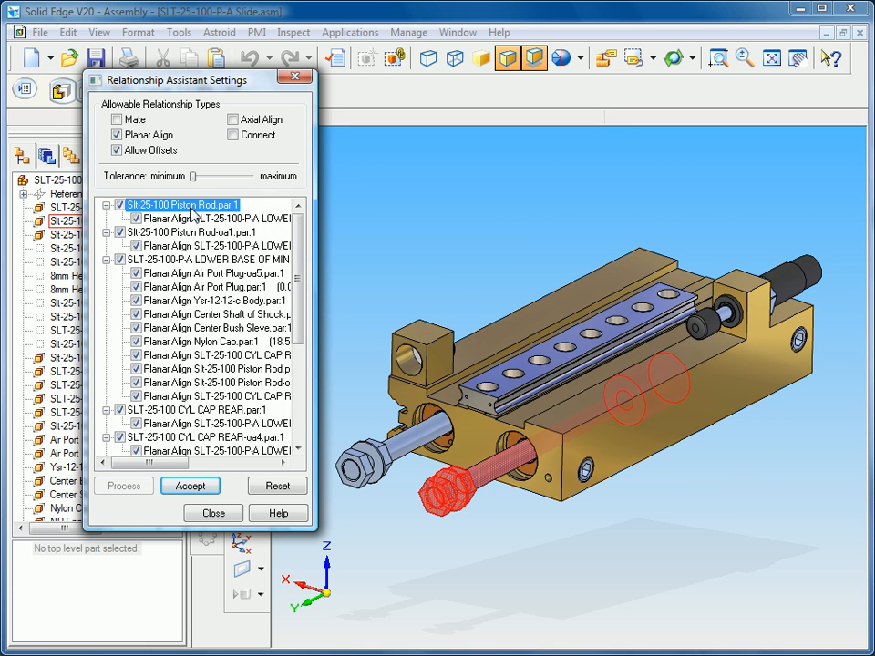
left_click(193, 221)
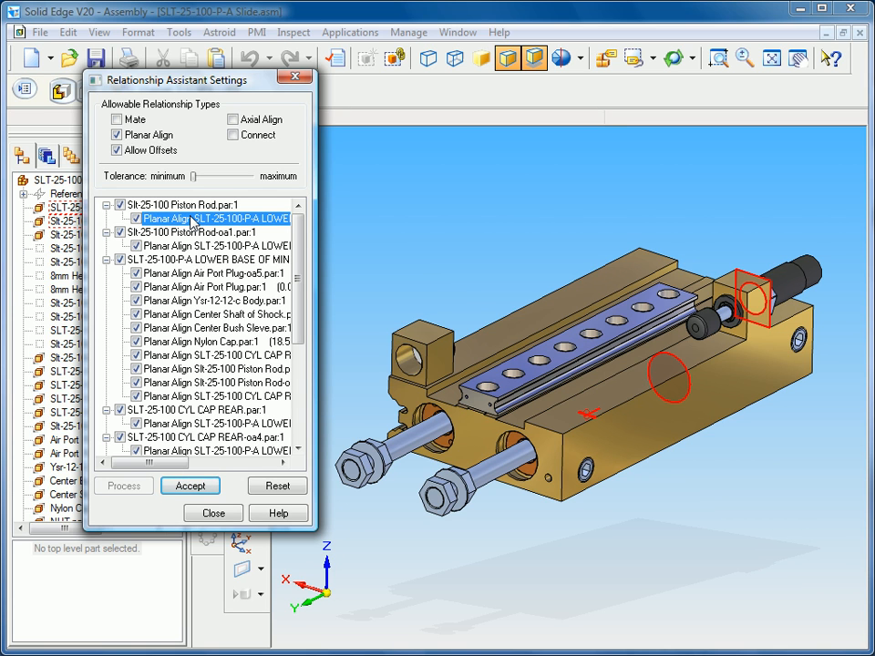
left_click(136, 219)
left_click(190, 486)
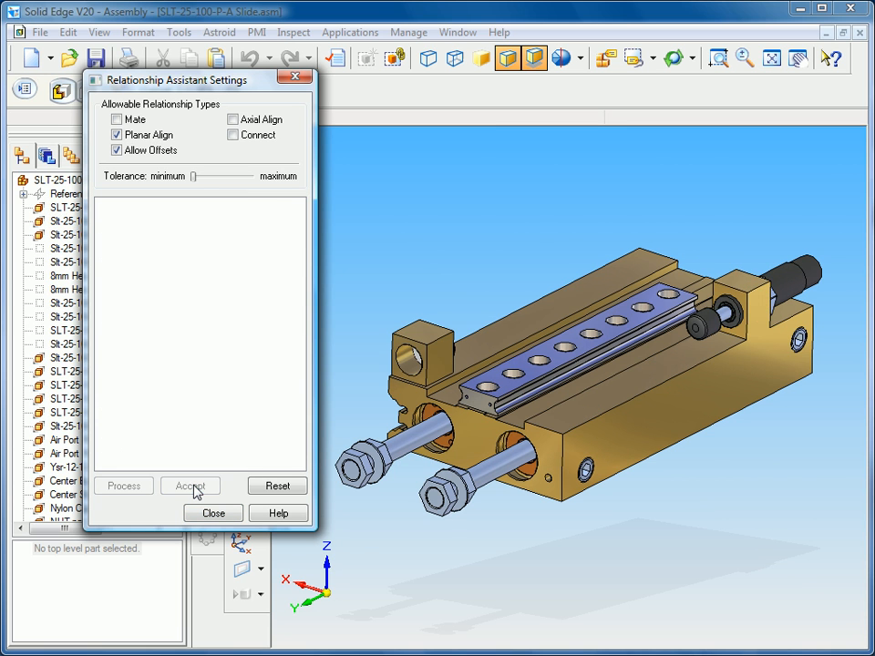
left_click(213, 514)
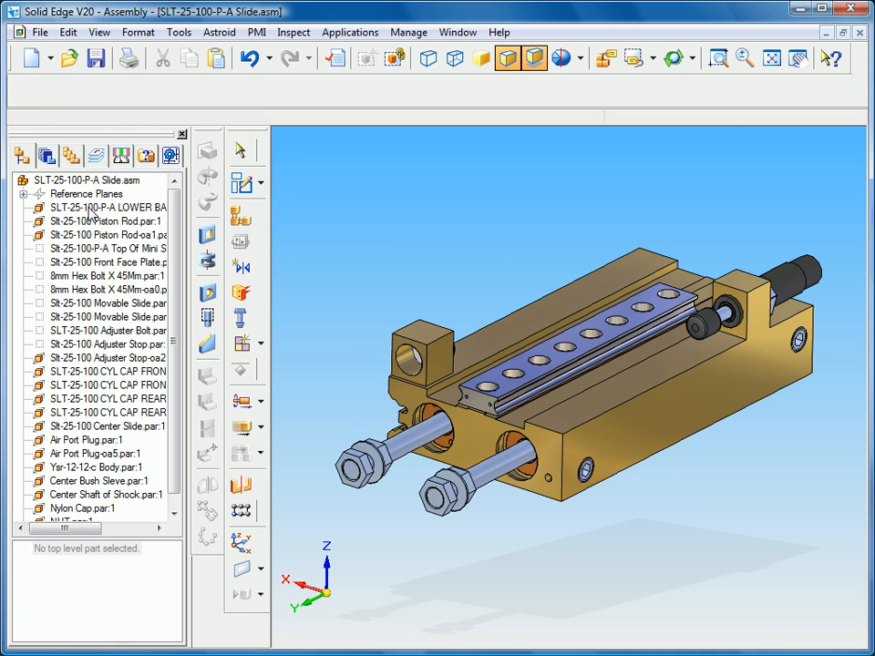
- Show only the components from the Top Of Mini Slide through the first Adjuster Stop
left_click(57, 256)
left_click(56, 255)
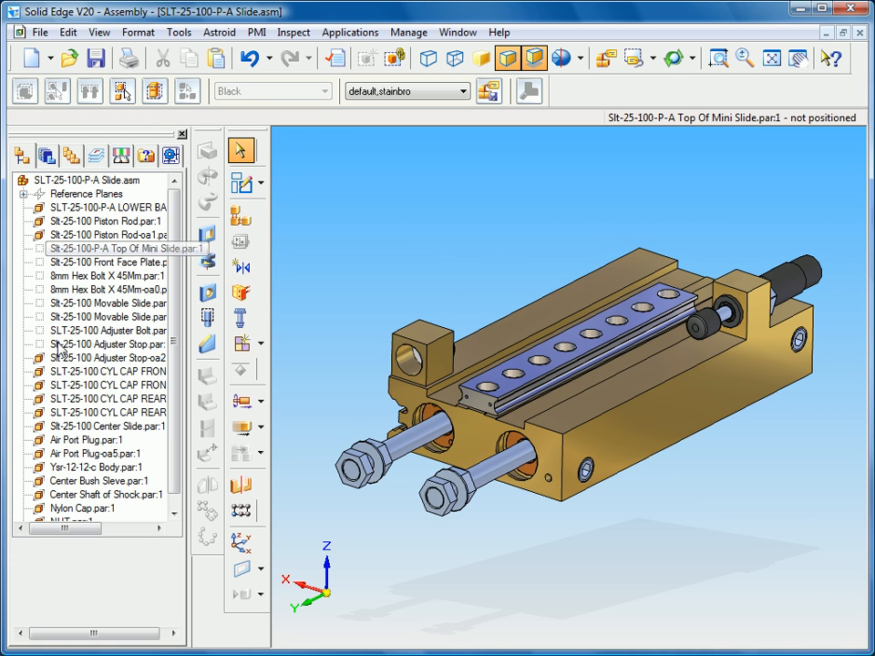
left_click(56, 344, "shift")
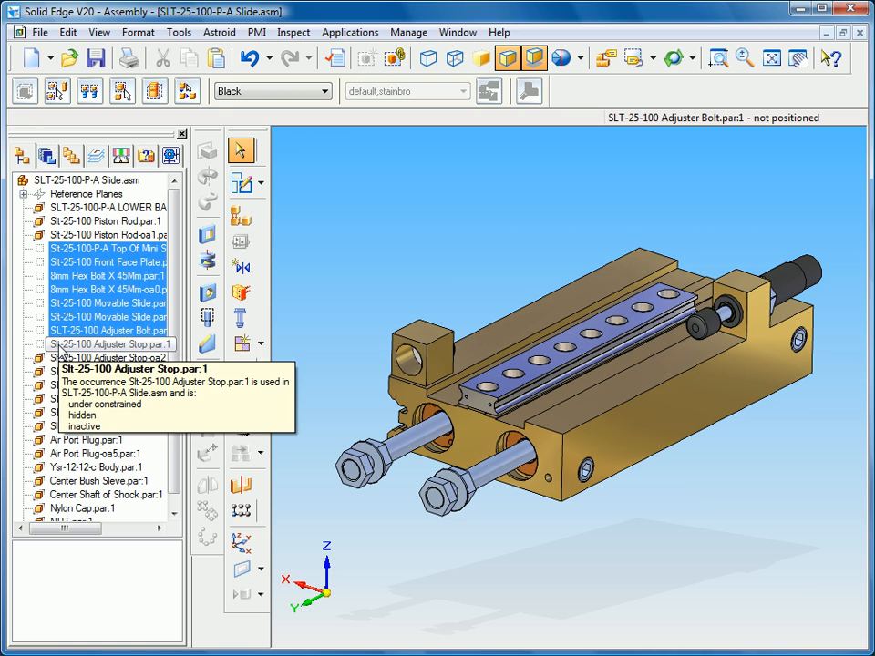
right_click(56, 344)
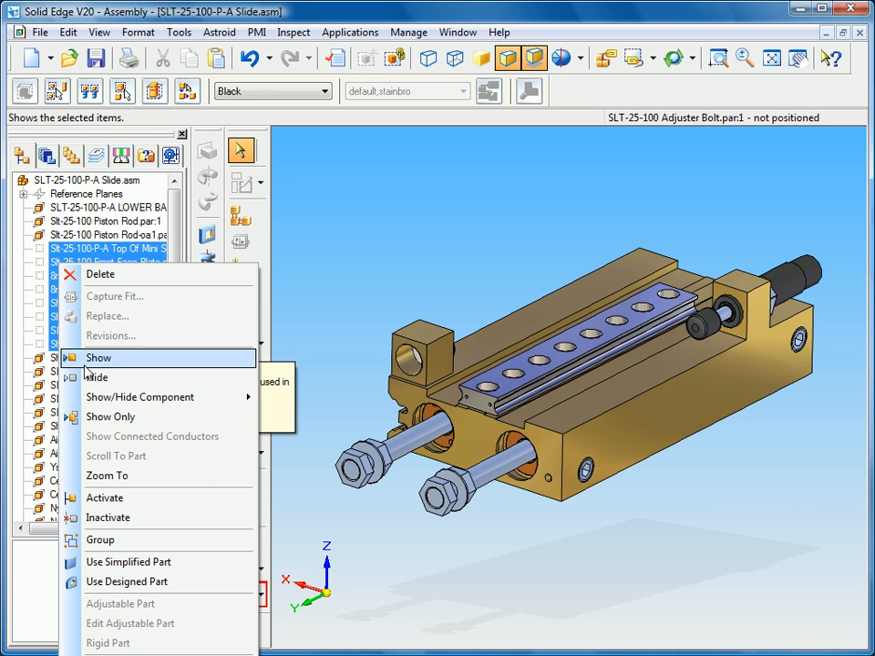
left_click(77, 415)
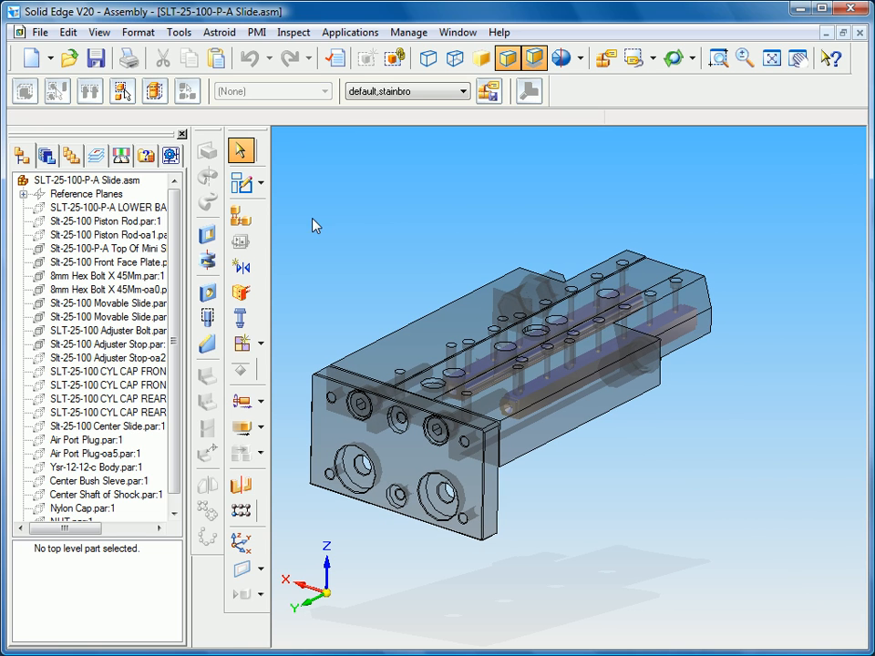
- Set up the Relationship Assistant to check the Top Of Mini Slide as select set 1 against the parts currently shown
left_click(242, 268)
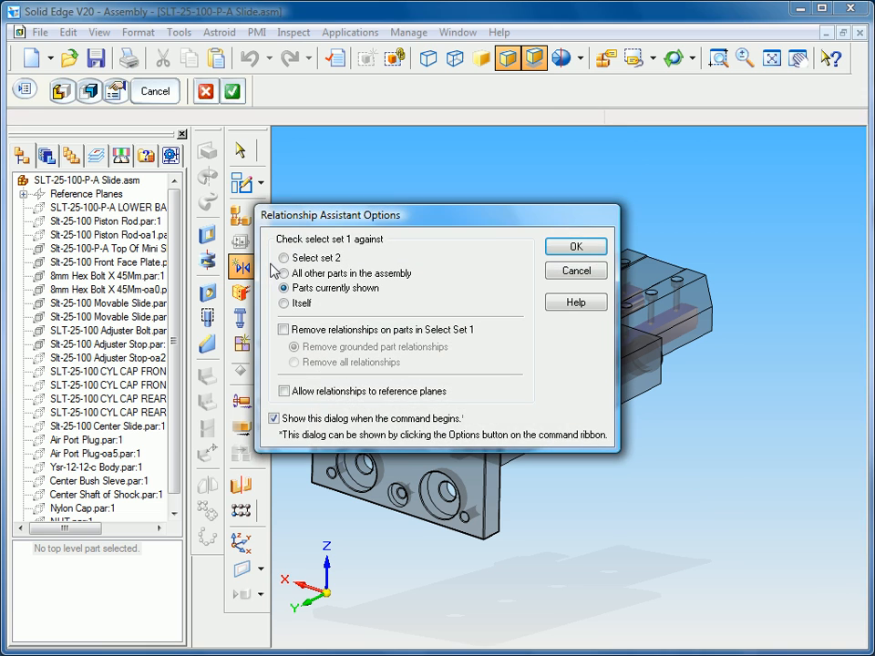
left_click(579, 249)
left_click(442, 315)
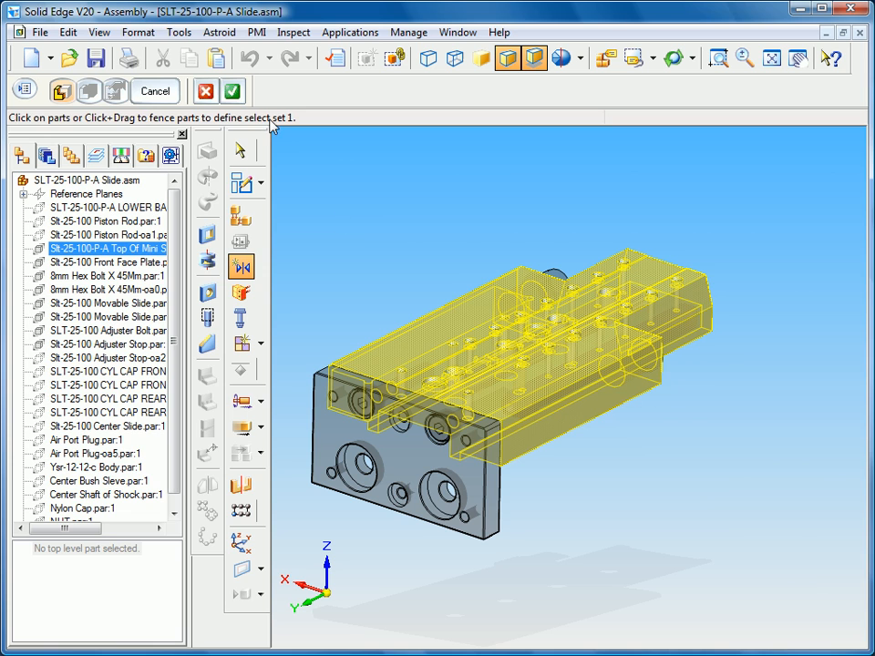
left_click(233, 91)
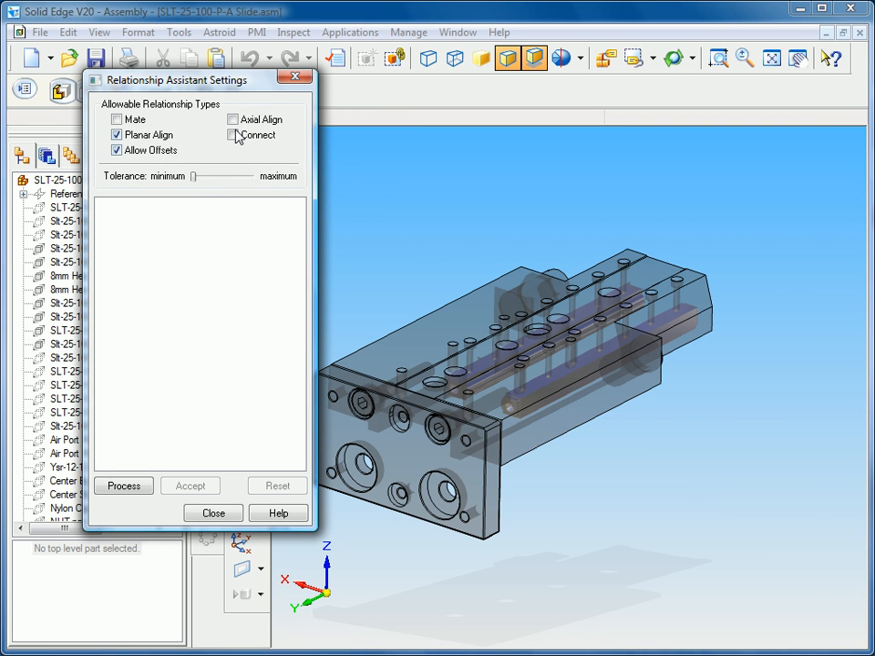
- Generate mate and axial-align relationships for the Top Of Mini Slide, with planar align and offsets disabled
left_click(233, 119)
left_click(117, 135)
left_click(117, 150)
left_click(117, 119)
left_click(113, 486)
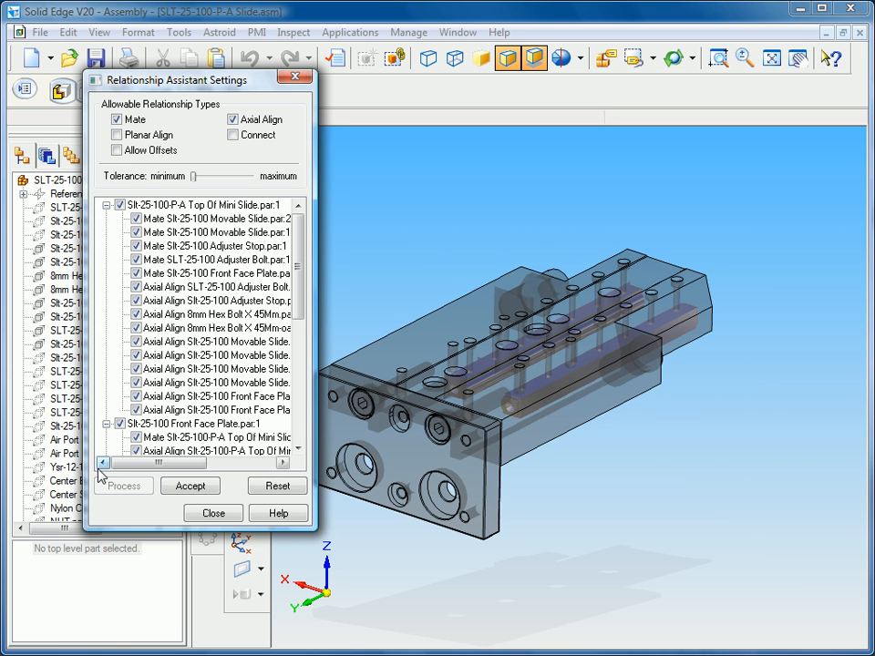
- Review the proposed mate and axial aligns of the second Movable Slide, and accept all proposed relationships for the Top Of Mini Slide
left_click_drag(295, 299, 293, 406)
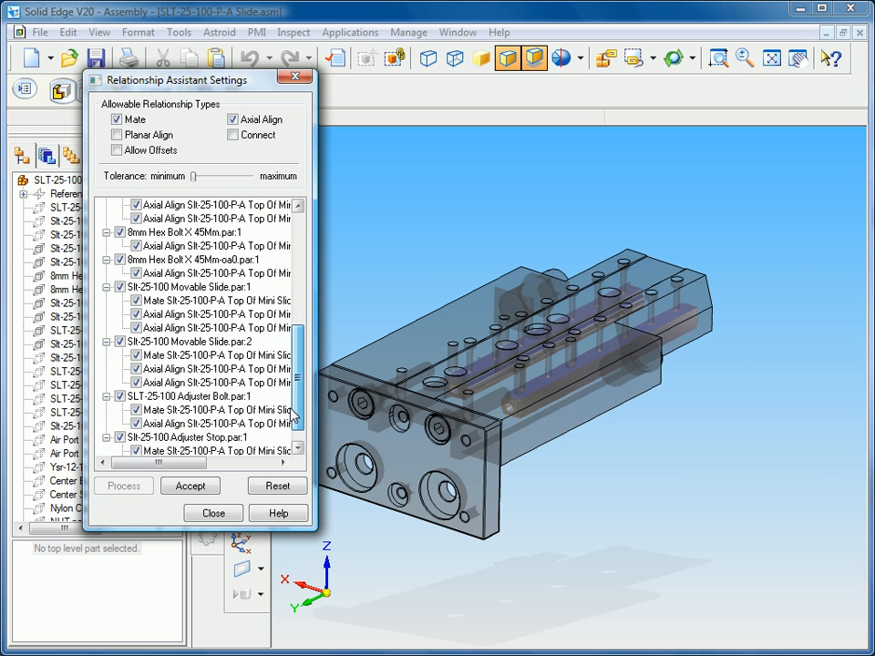
left_click(165, 360)
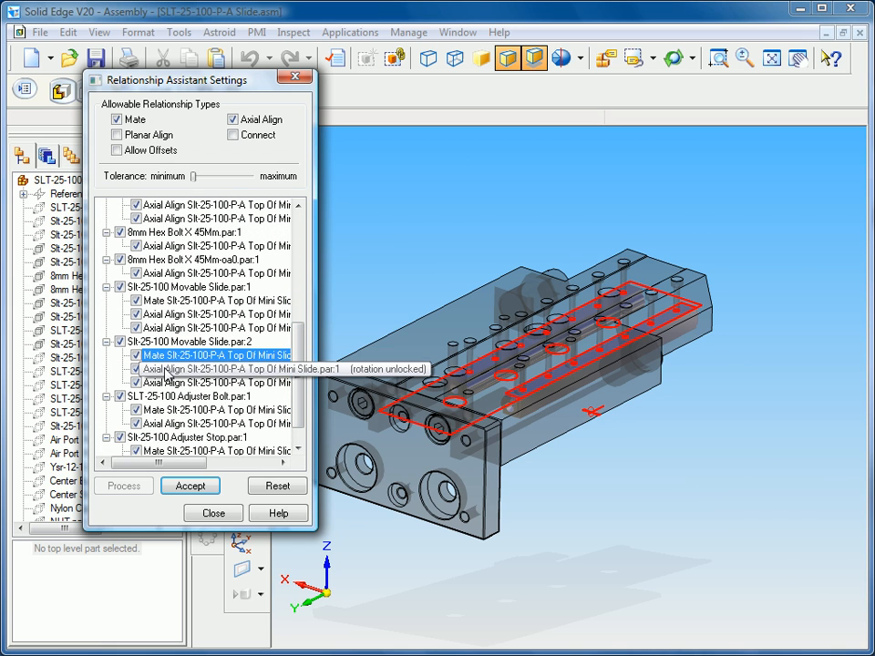
left_click(165, 370)
left_click(165, 383)
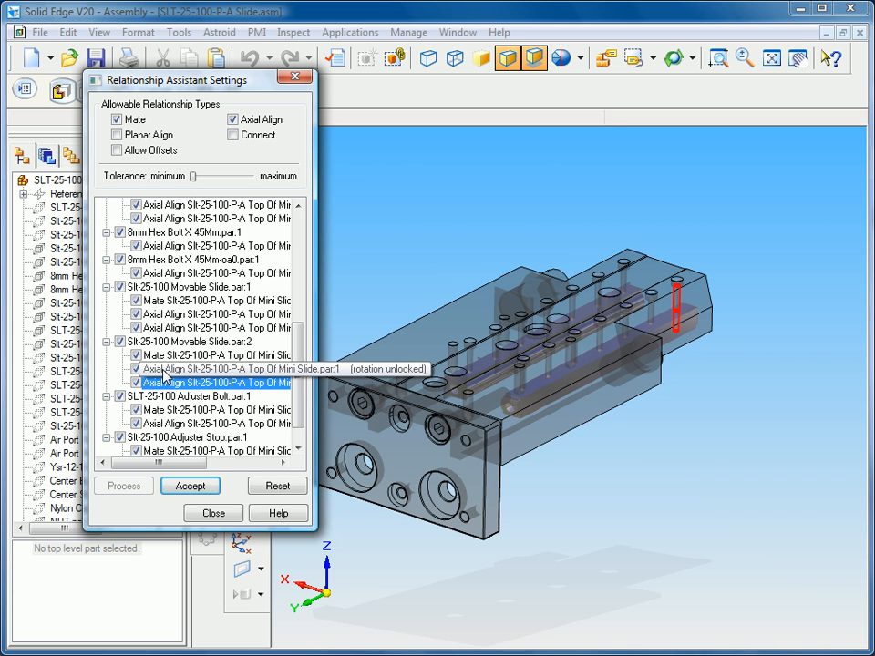
left_click(164, 371)
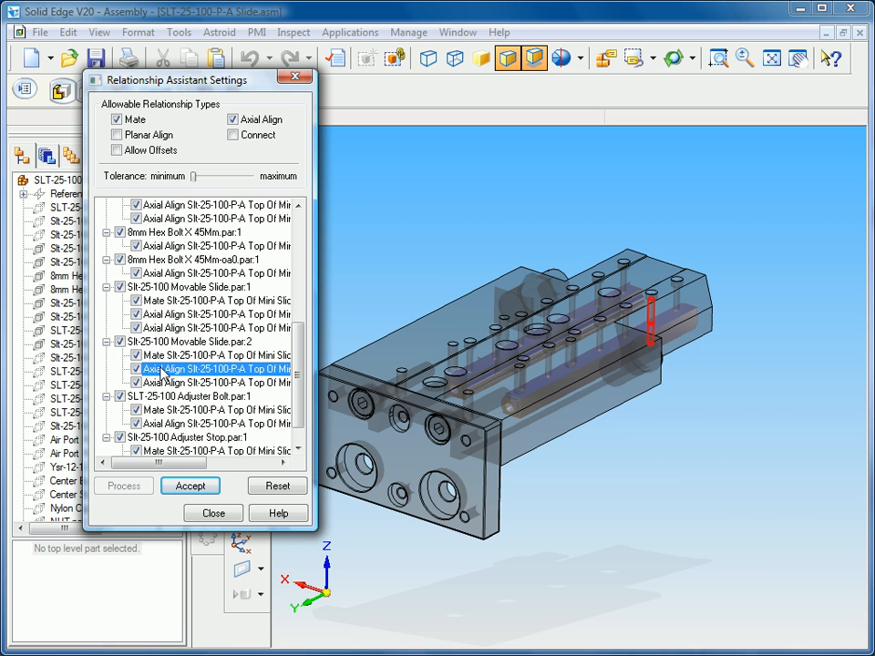
left_click(190, 486)
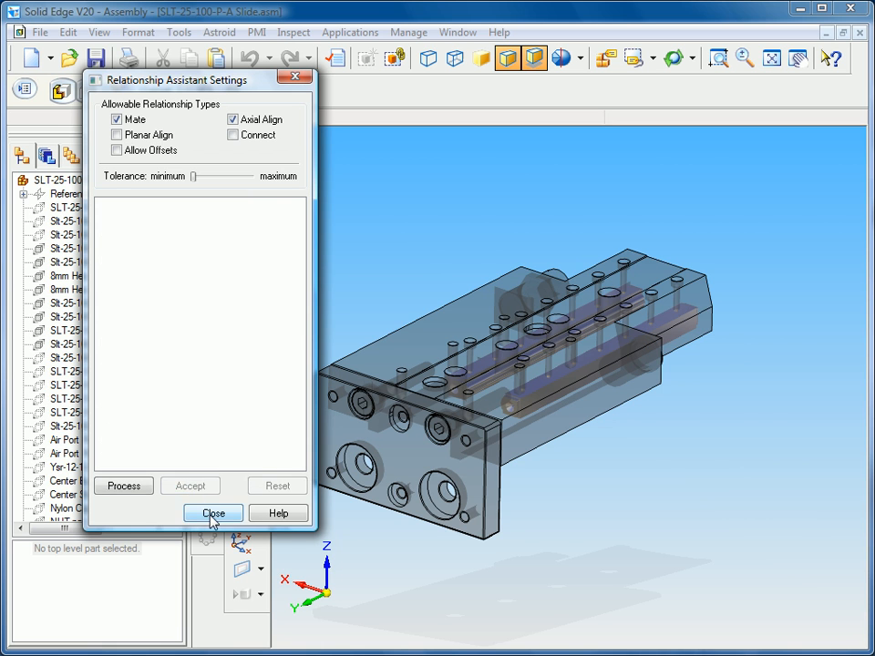
left_click(214, 522)
- Show the two piston rods, Slt-25-100 Piston Rod and Piston Rod-oa1, together with the upper slide components
left_click(239, 151)
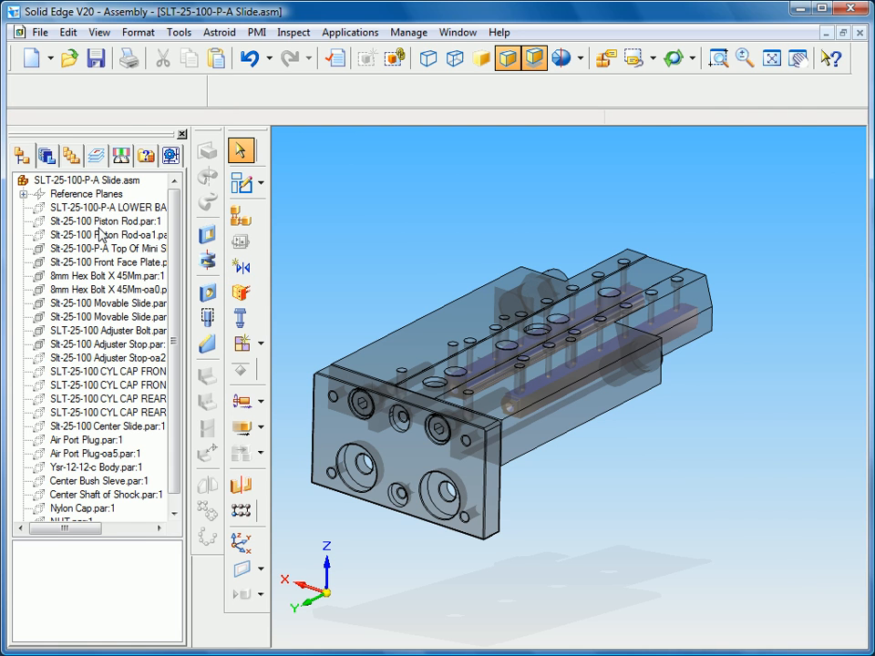
left_click(99, 224)
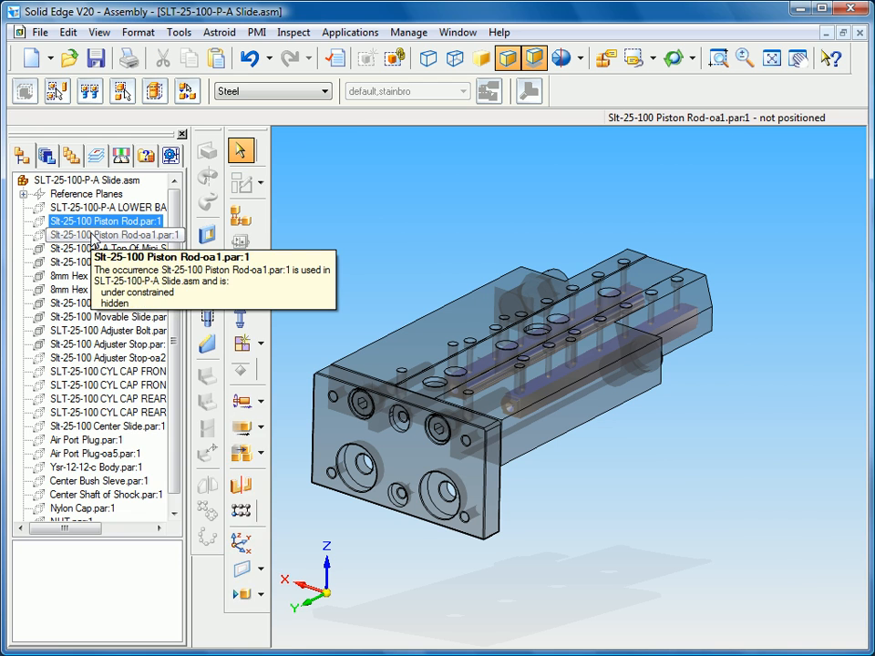
left_click(94, 235, "ctrl")
right_click(94, 235)
left_click(133, 330)
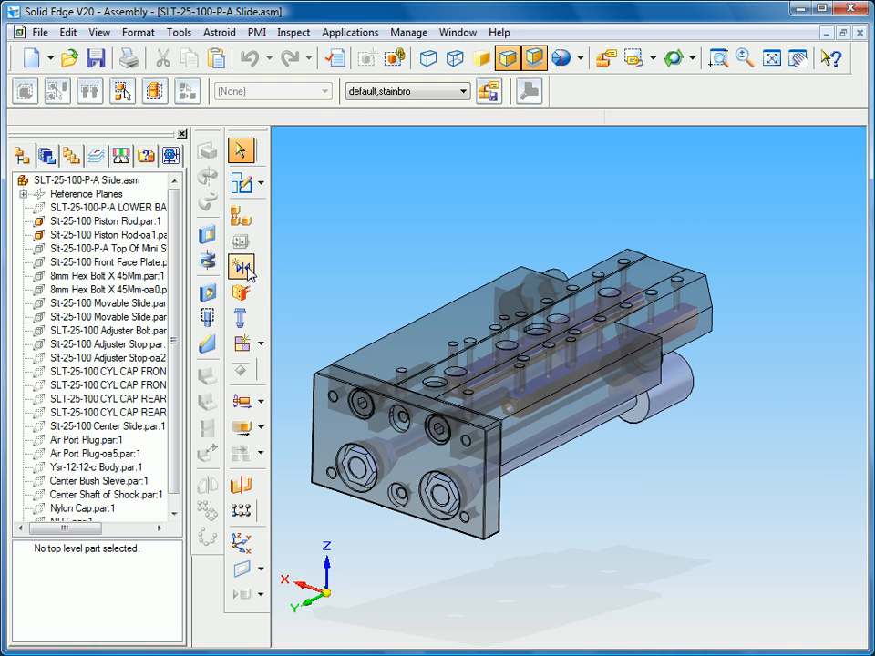
- Set up the Relationship Assistant to check the Front Face Plate as select set 1 against select set 2
left_click(242, 267)
left_click(285, 259)
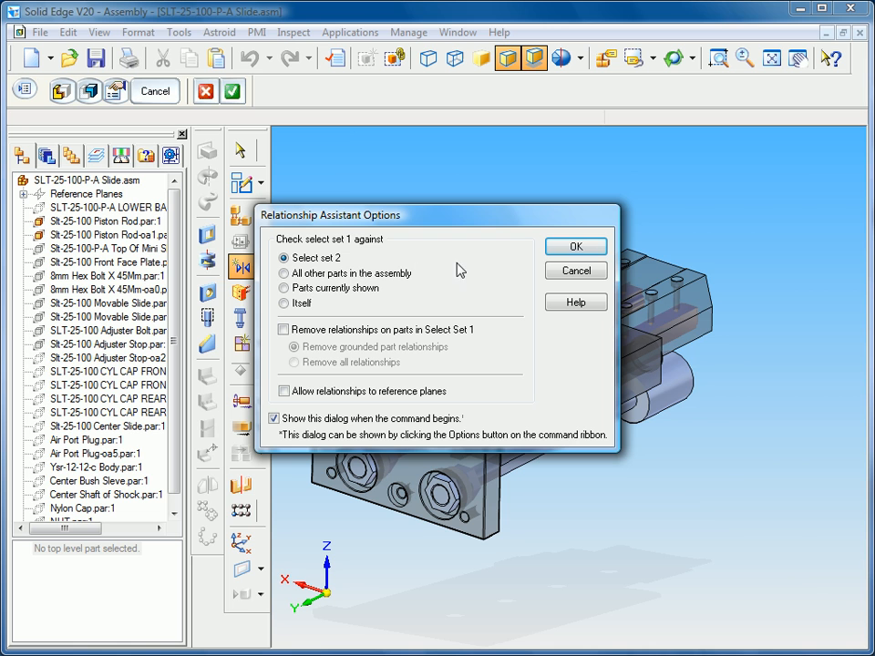
left_click(574, 247)
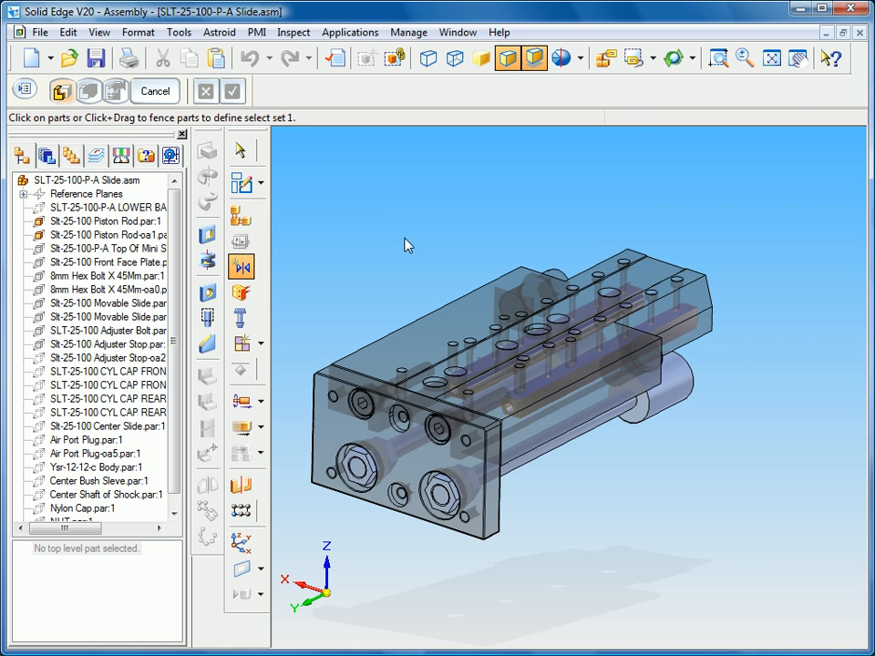
left_click(334, 389)
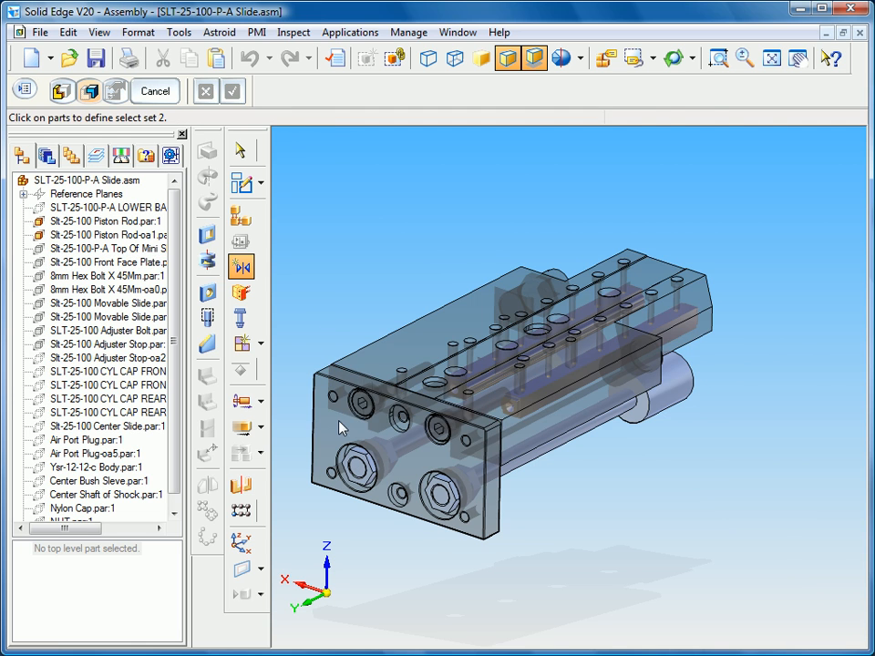
- Define both 8mm Hex Bolts and both Piston Rods as select set 2, and generate their mate and axial-align relationships
left_click(361, 401)
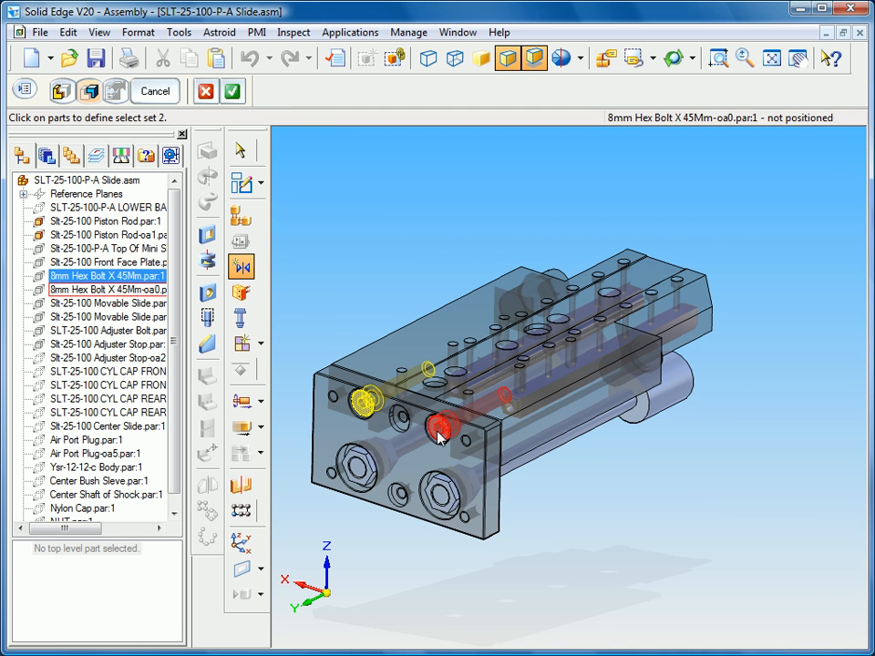
left_click(438, 438)
left_click(442, 498)
left_click(352, 459)
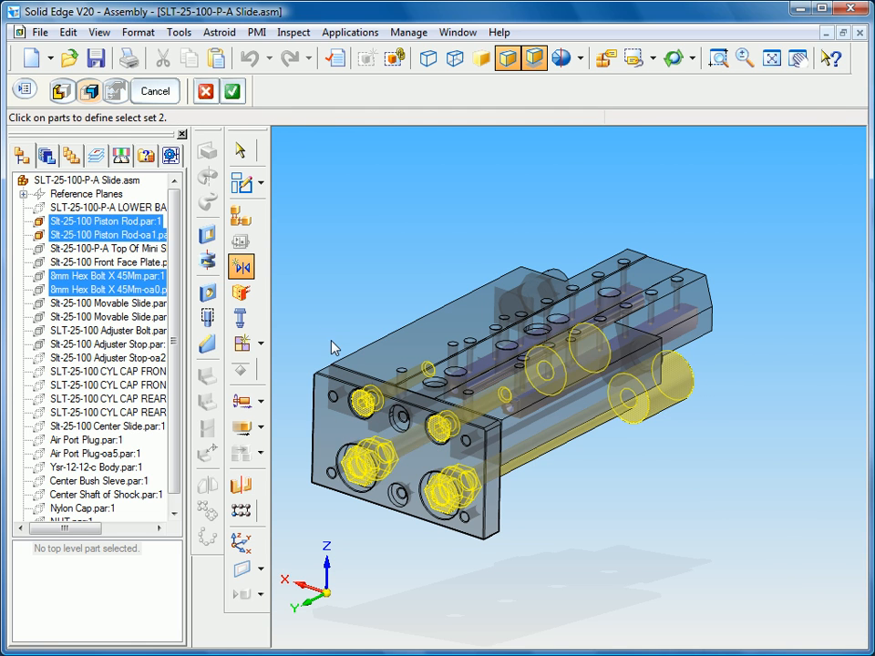
right_click(347, 311)
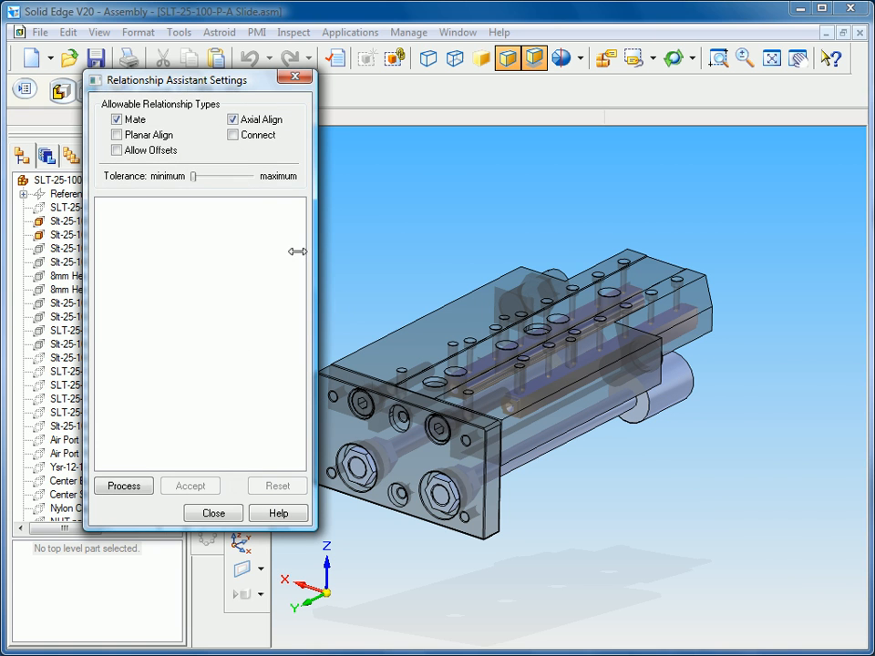
left_click(124, 486)
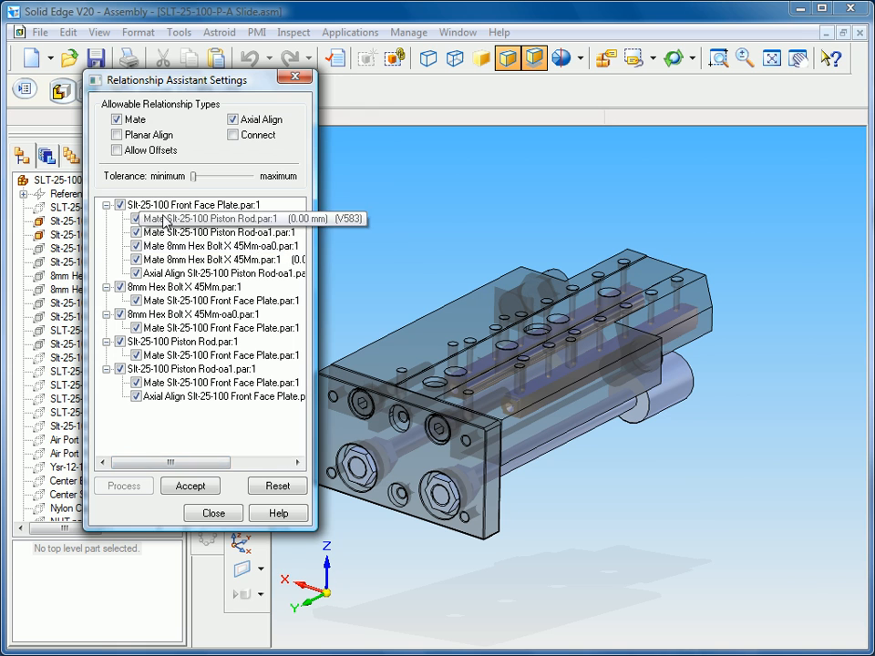
- Review the proposed mates and axial align under the Front Face Plate, accept all proposed relationships, and finish the Relationship Assistant
left_click(165, 220)
left_click(159, 234)
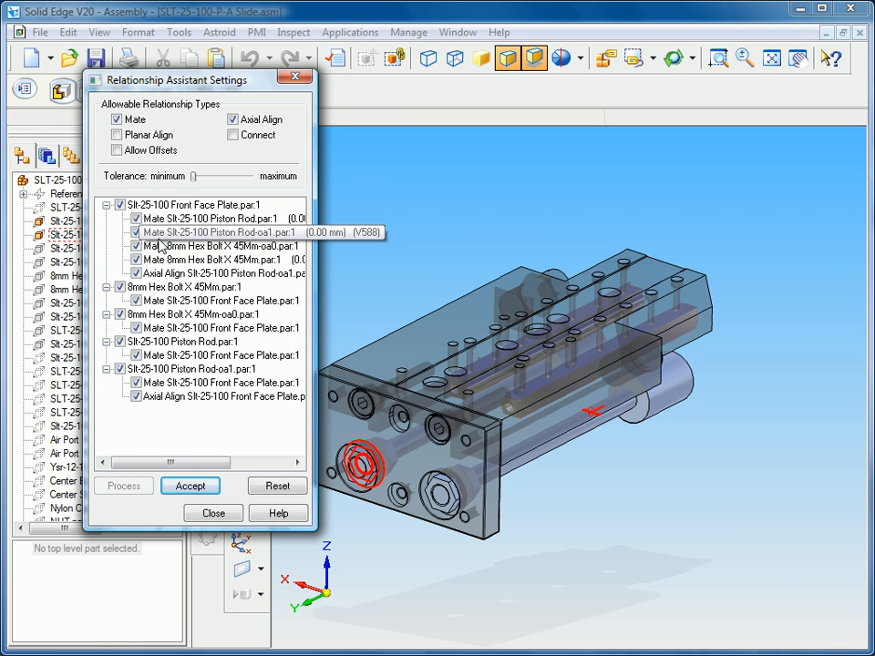
left_click(159, 247)
left_click(161, 261)
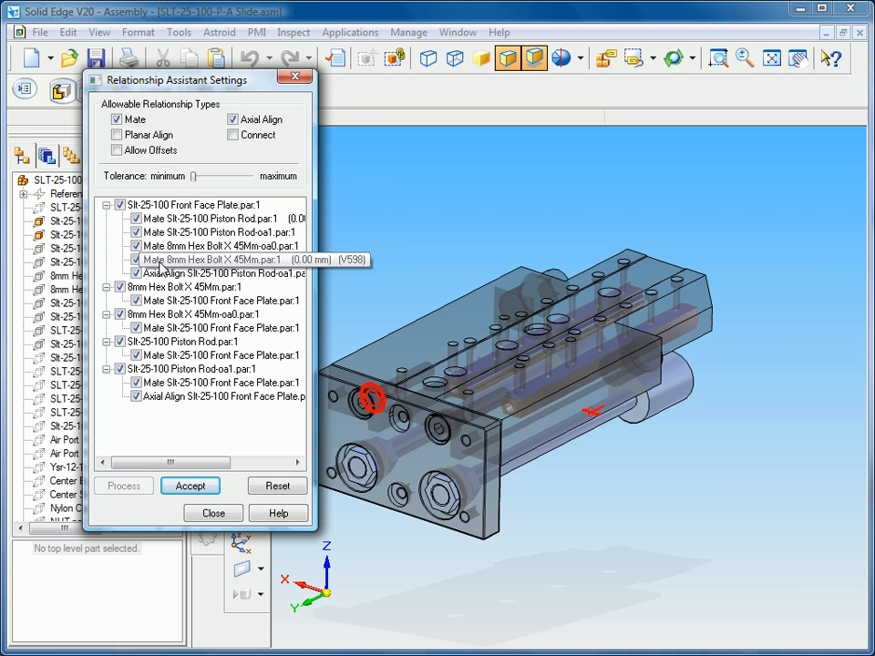
left_click(162, 274)
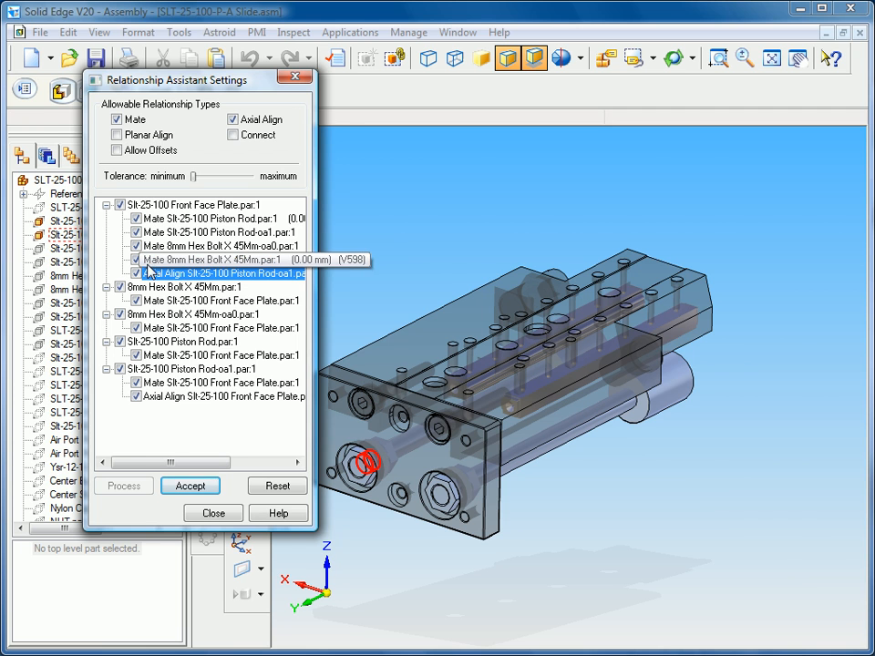
left_click(190, 488)
left_click(213, 513)
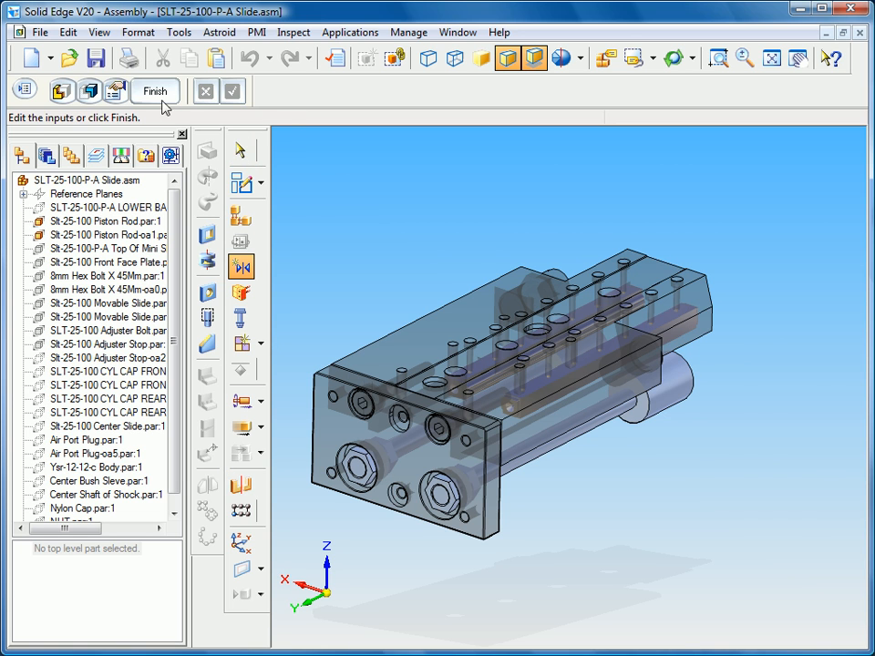
left_click(162, 95)
left_click(161, 95)
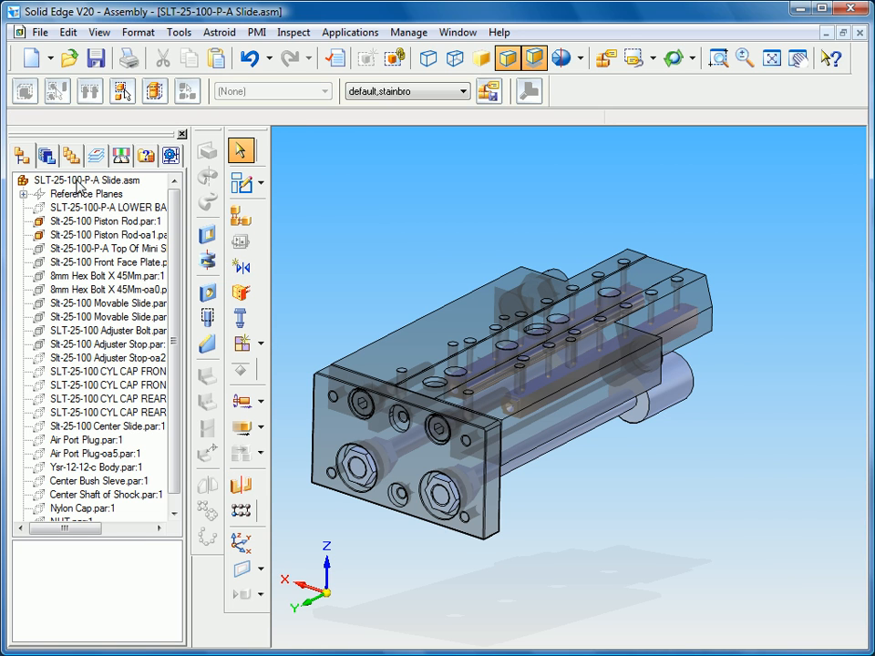
- Show all parts of the assembly, and drag the Top Of Mini Slide along its Y axis by about -5.13 mm
right_click(78, 183)
left_click(119, 372)
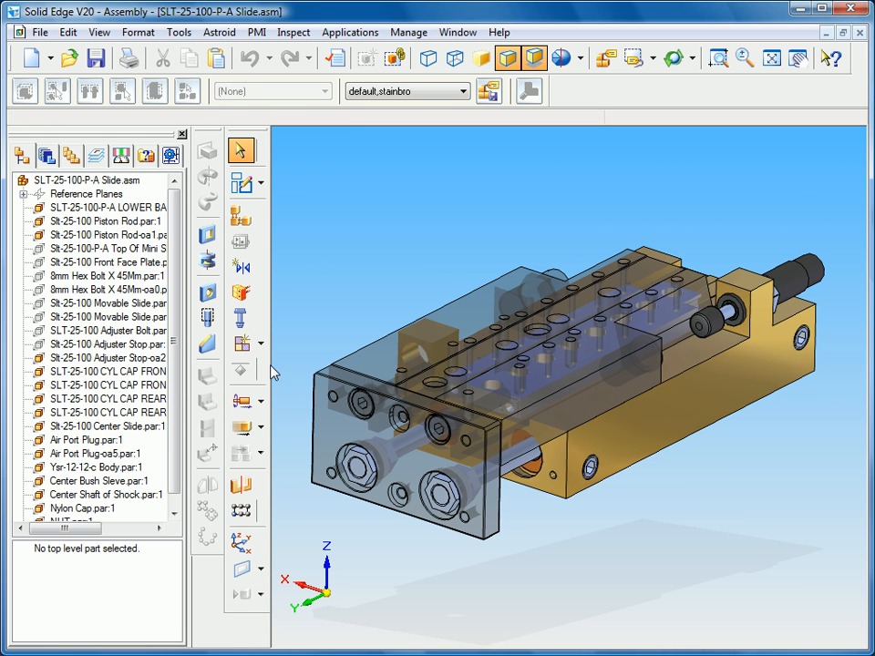
left_click(239, 425)
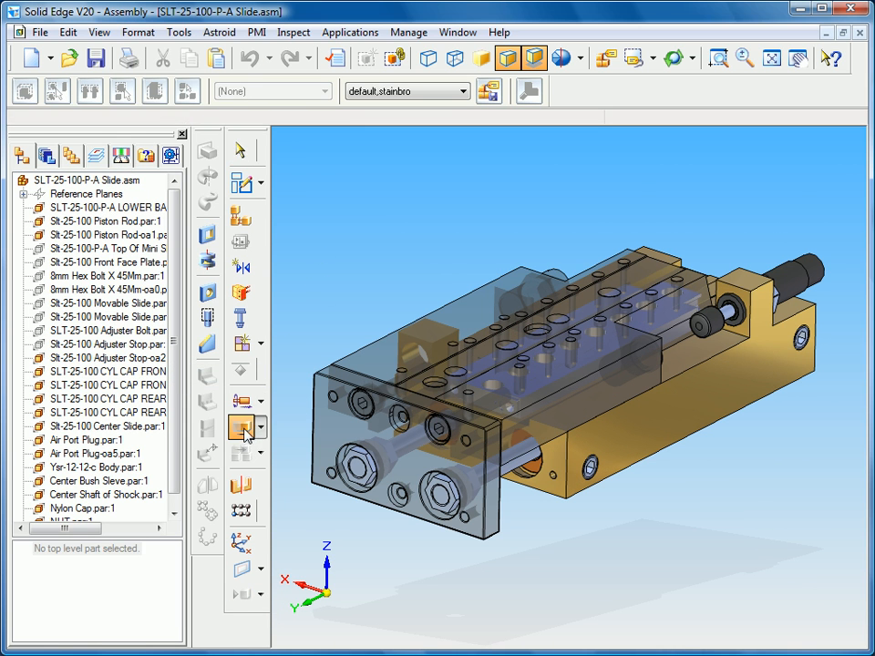
left_click(590, 229)
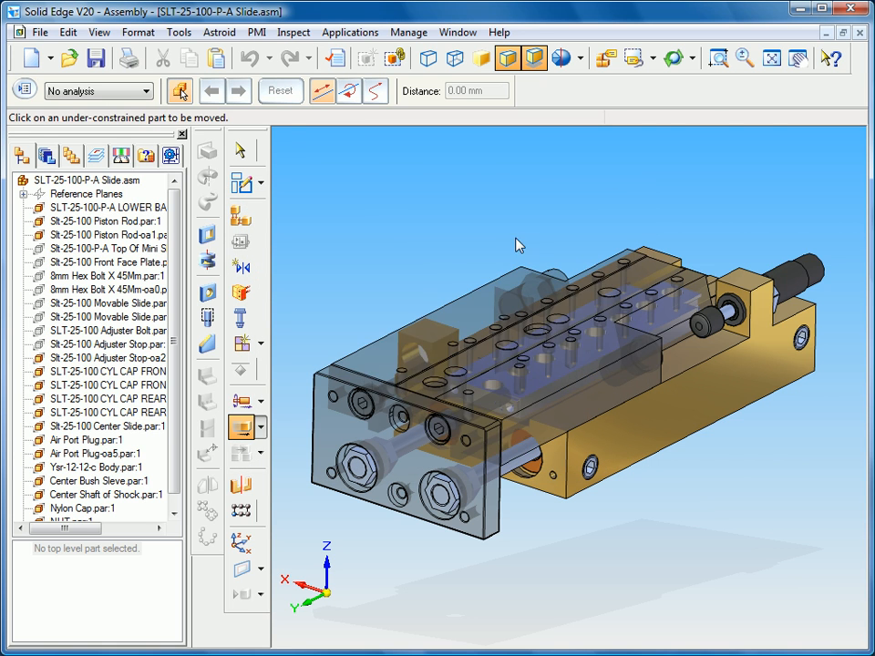
left_click(499, 290)
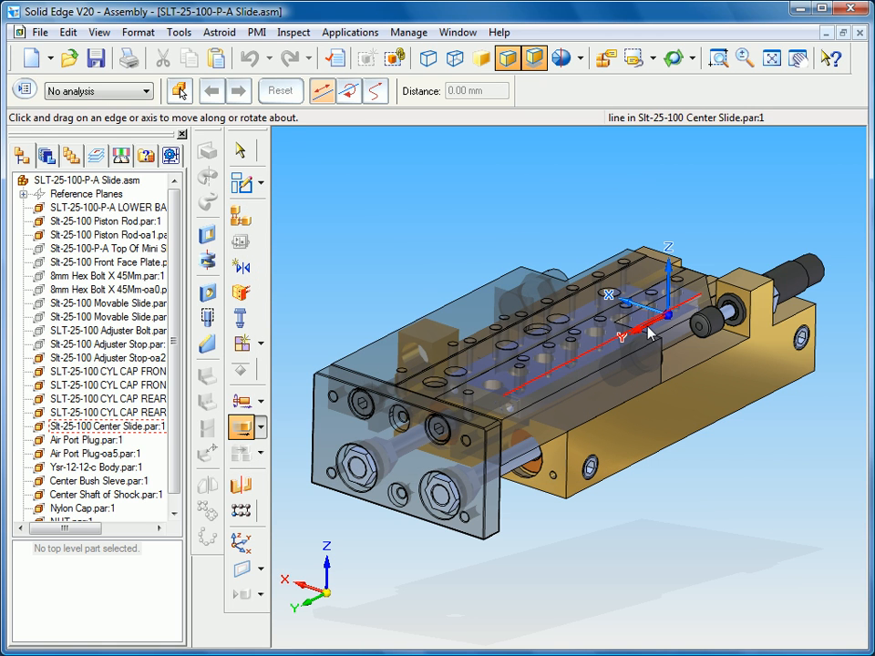
mouse_move(651, 335)
left_mouse_down()
mouse_move(624, 340)
mouse_move(654, 319)
left_mouse_up()
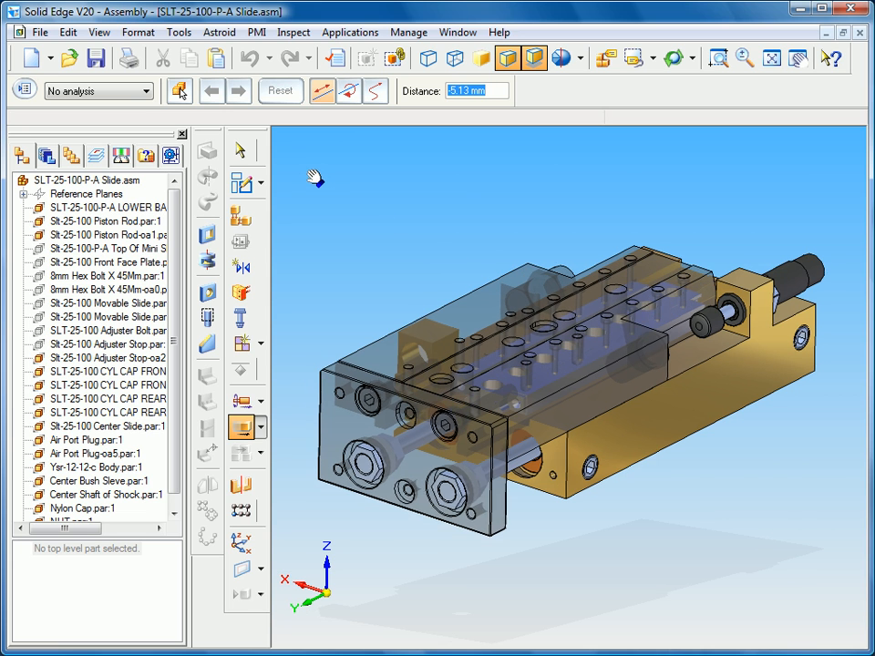
left_click(241, 151)
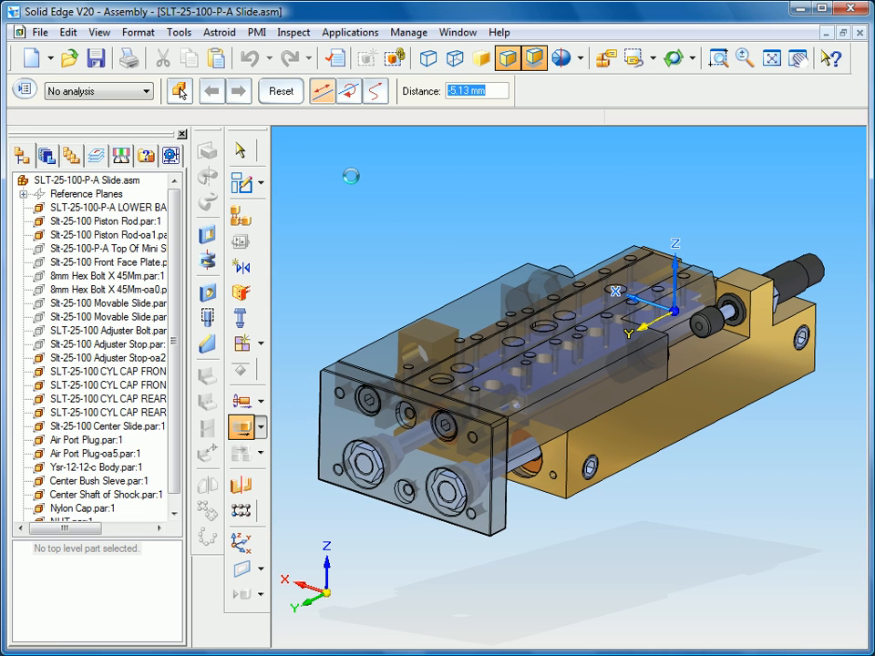